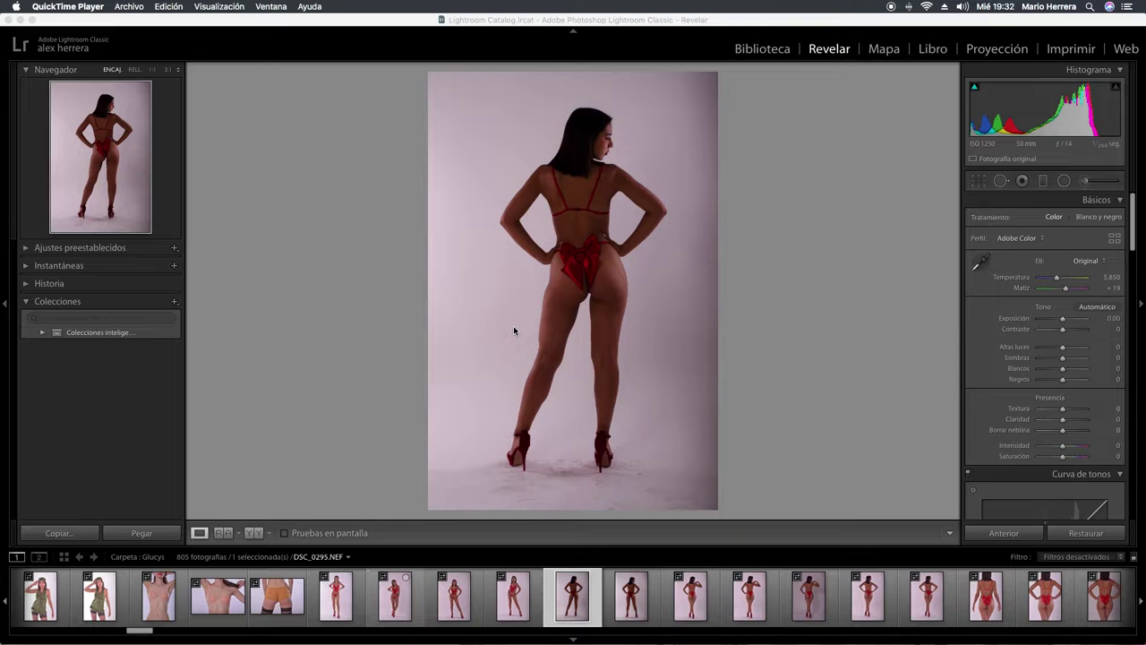
Bring Lightroom forward, glance at the Glucys folder in Finder, and open DSC_0296.
click(657, 471)
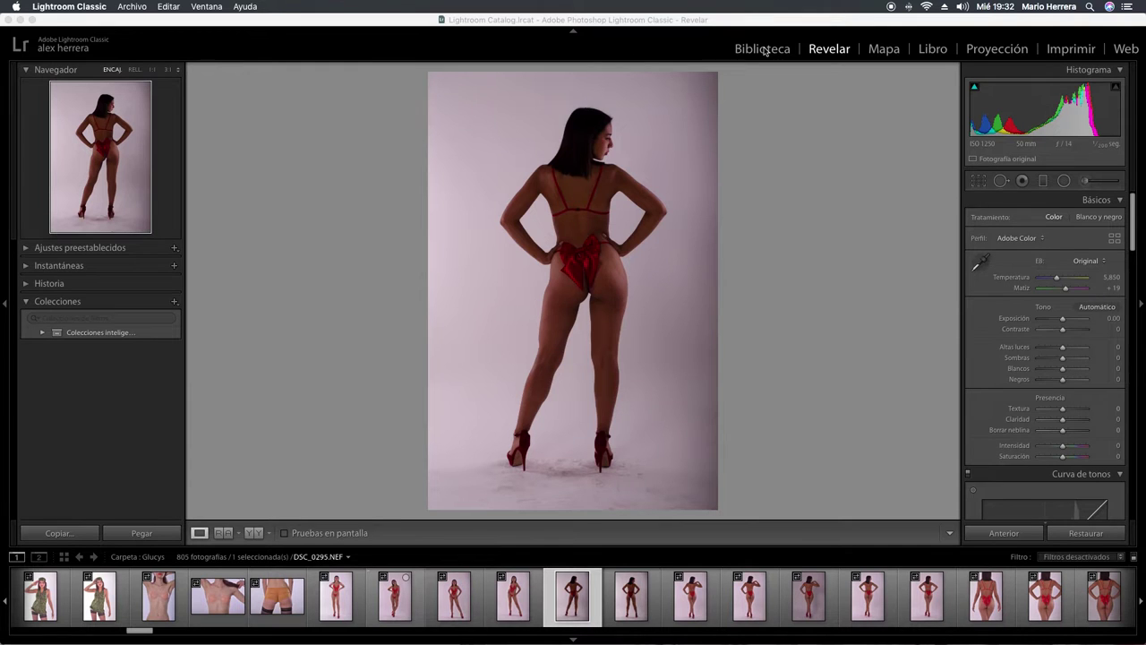
click(765, 51)
click(823, 49)
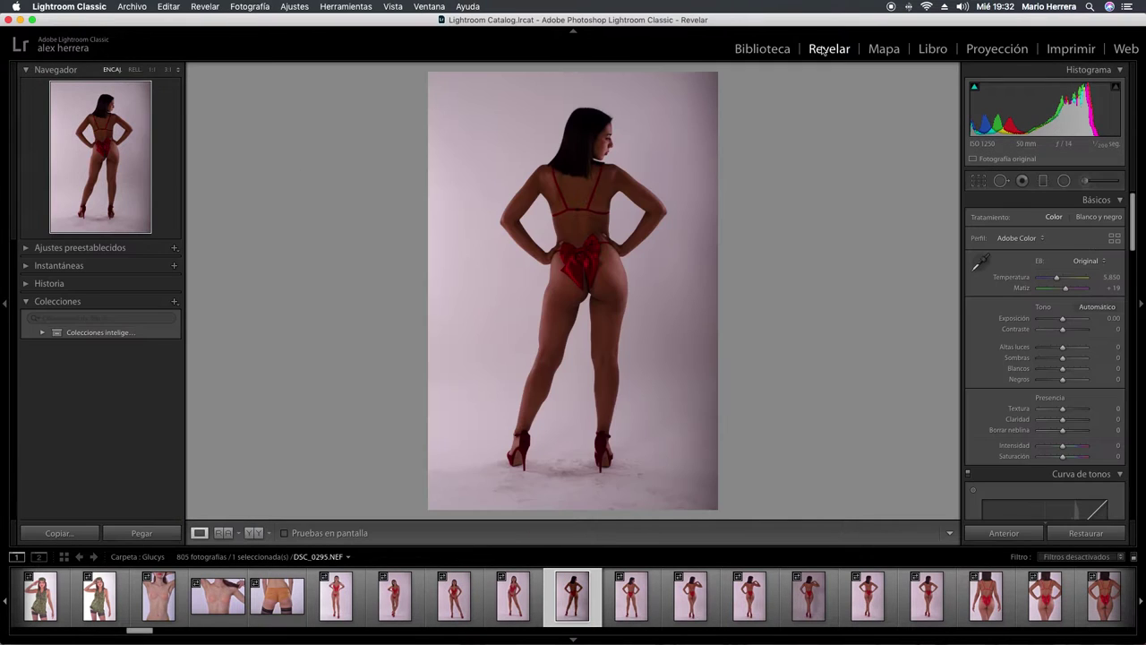
click(419, 537)
click(620, 598)
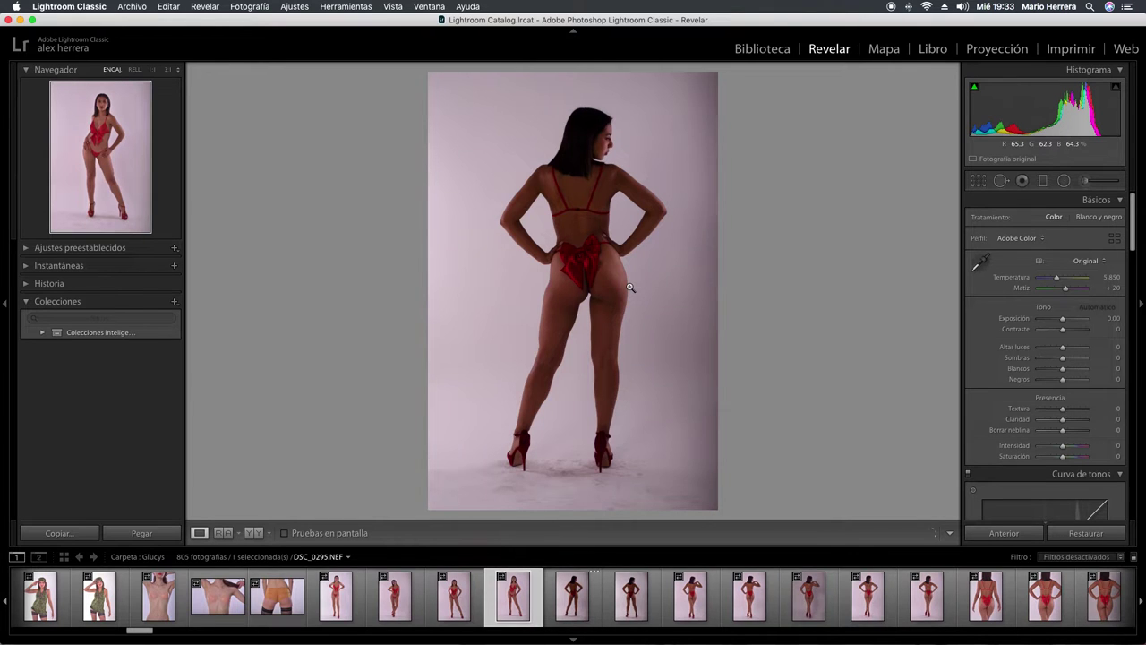
Step through neighbouring photos, check focus on the bow at 1:1, and open DSC_0291.
key(Left)
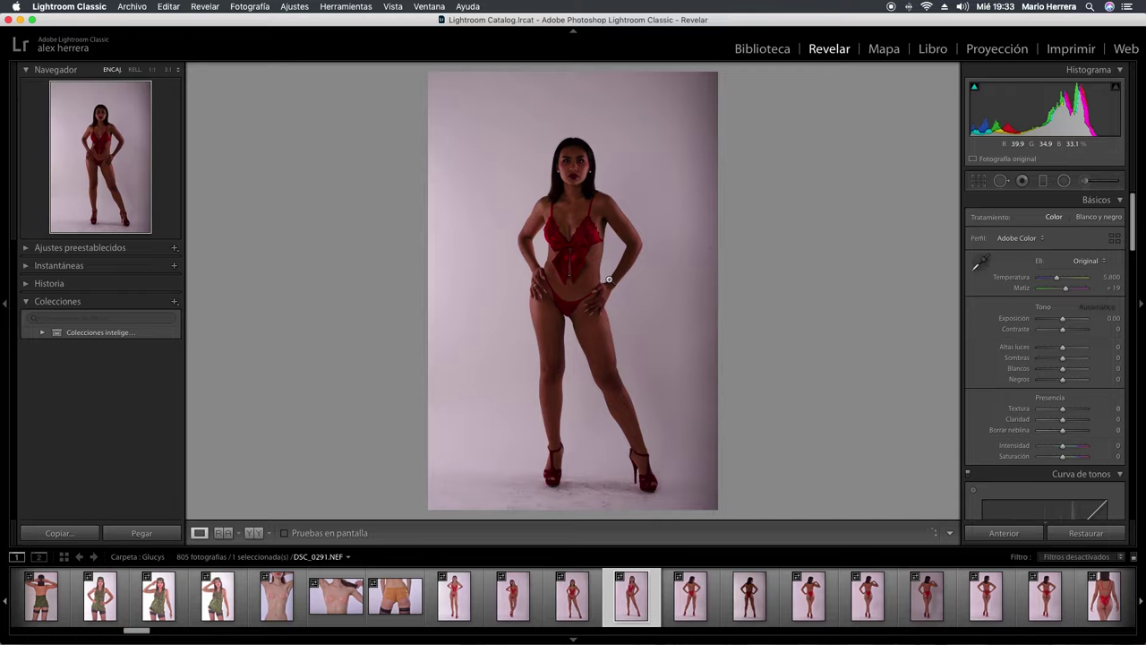
key(Right)
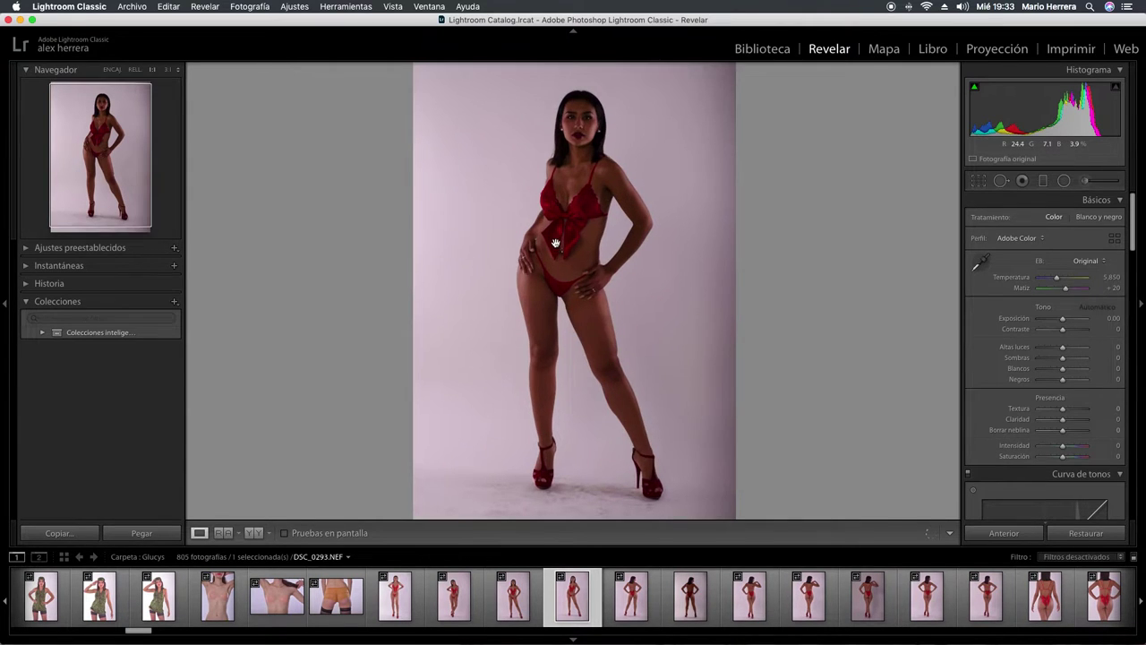
click(570, 229)
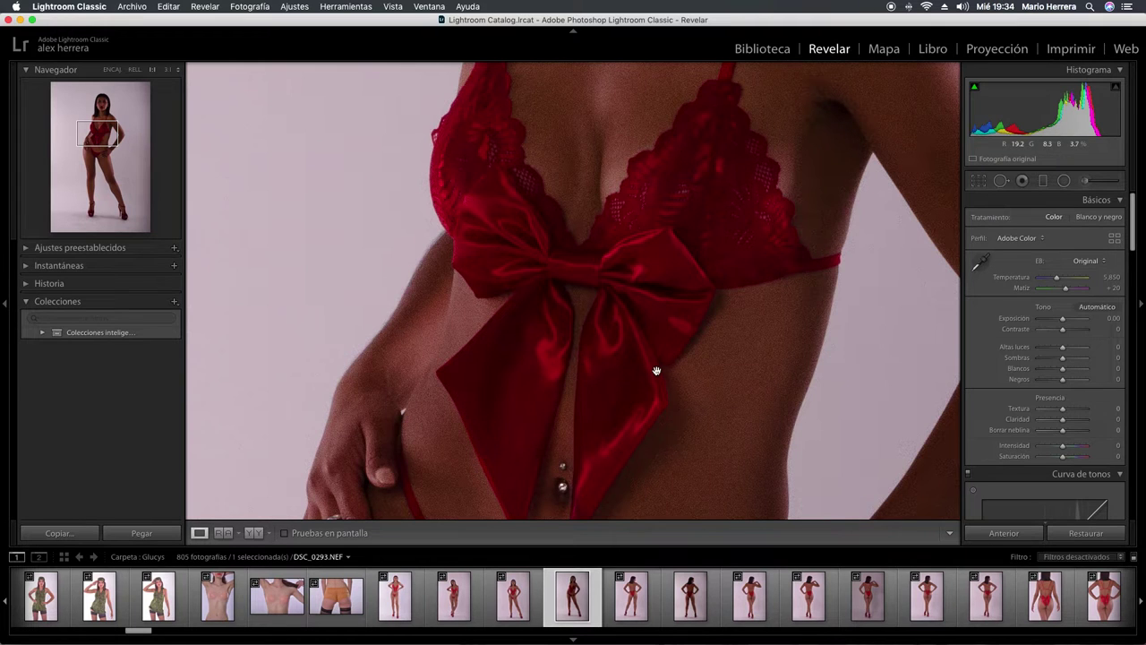
drag(640, 413, 655, 360)
click(654, 360)
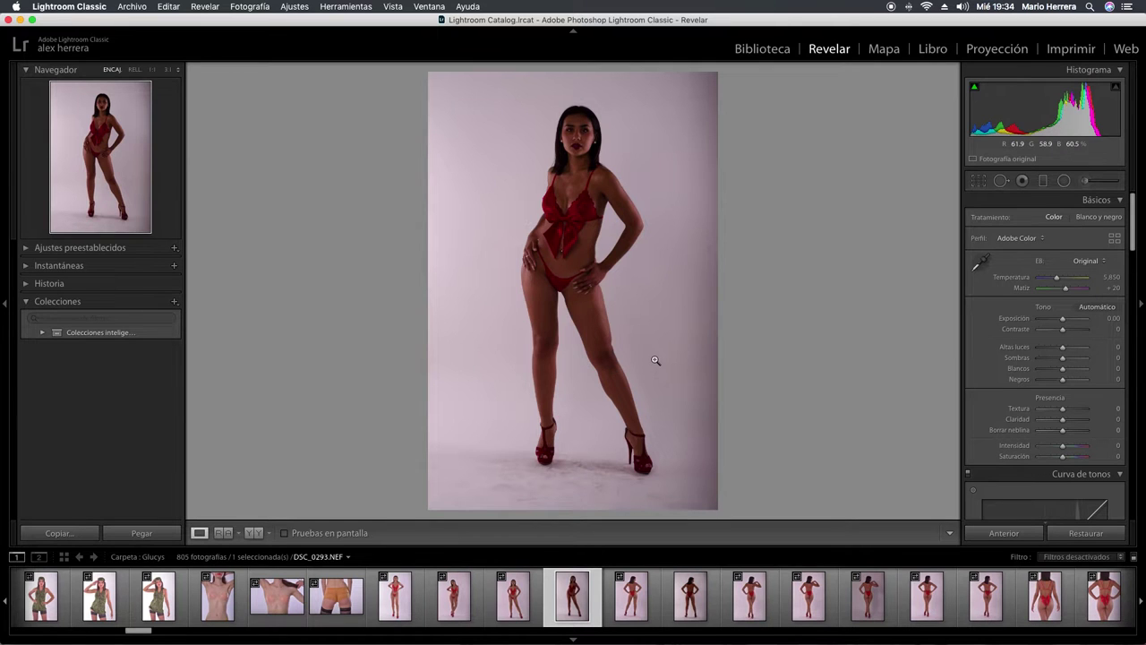
click(513, 598)
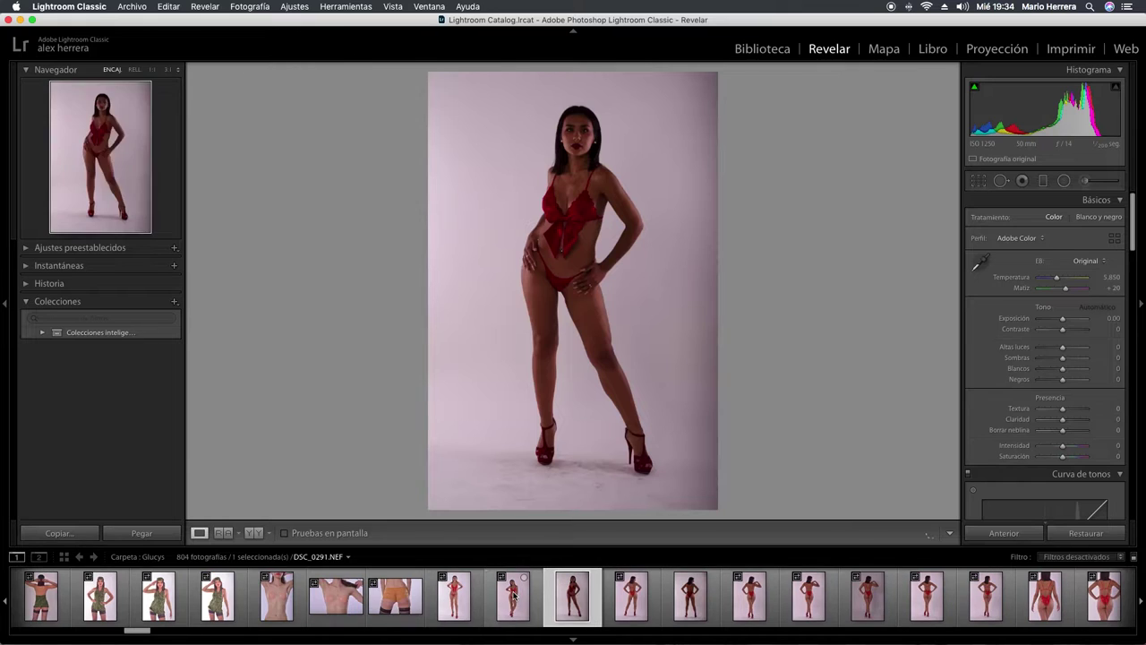
Compare back-pose photos DSC_0295 through DSC_0298 by stepping back and forth between them.
key(Right)
key(Right)
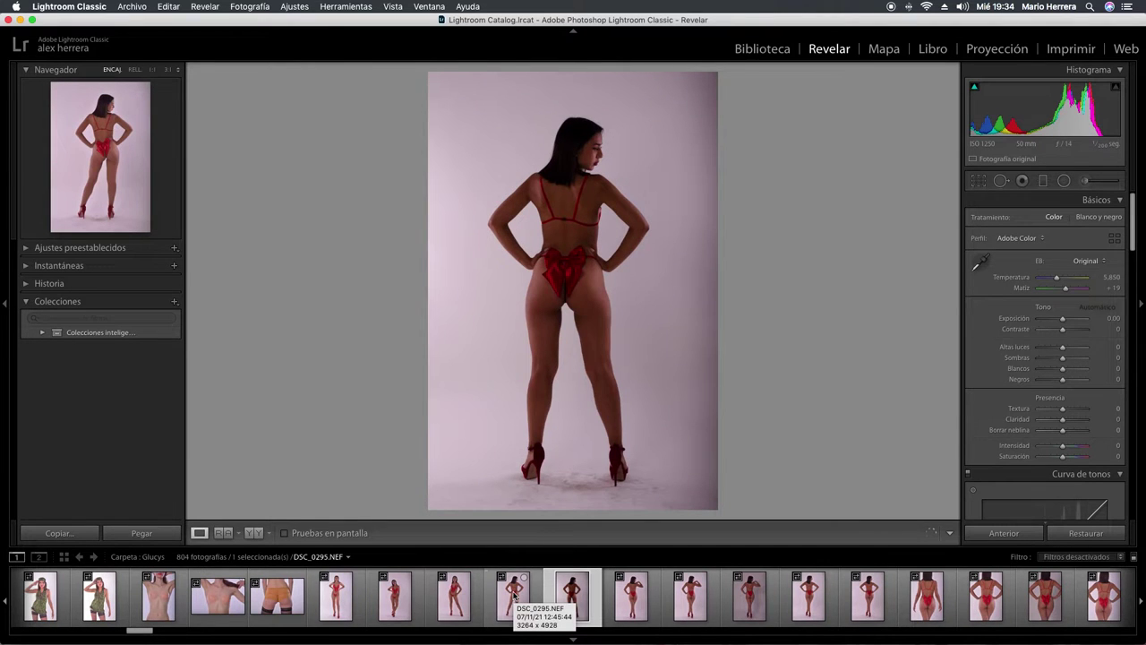
click(515, 597)
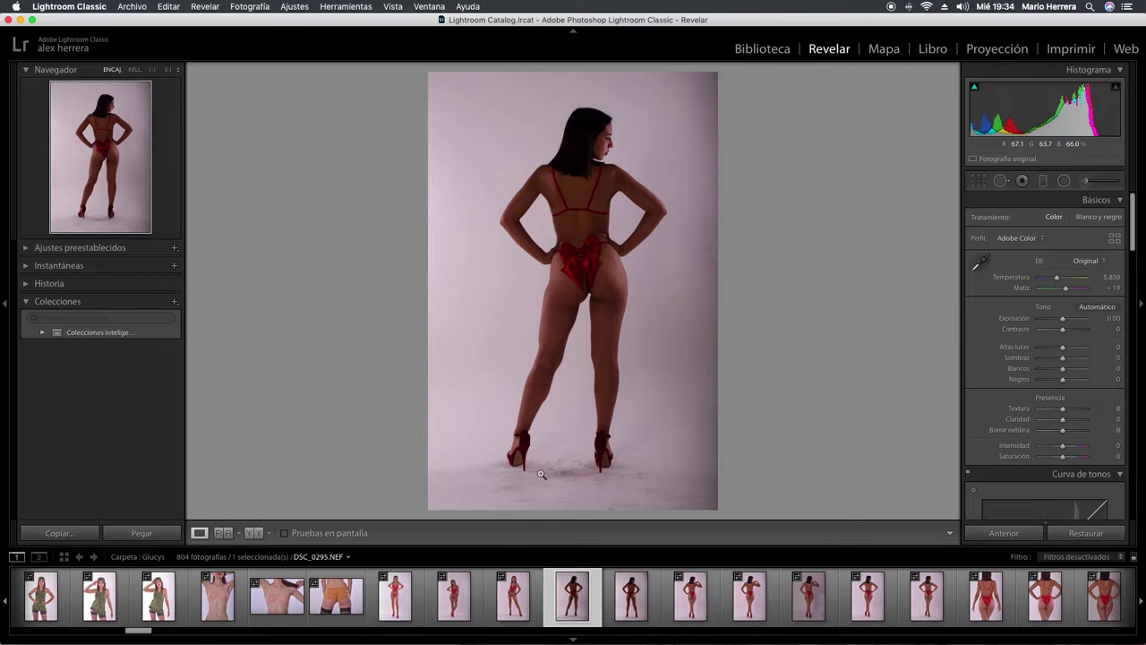
click(621, 605)
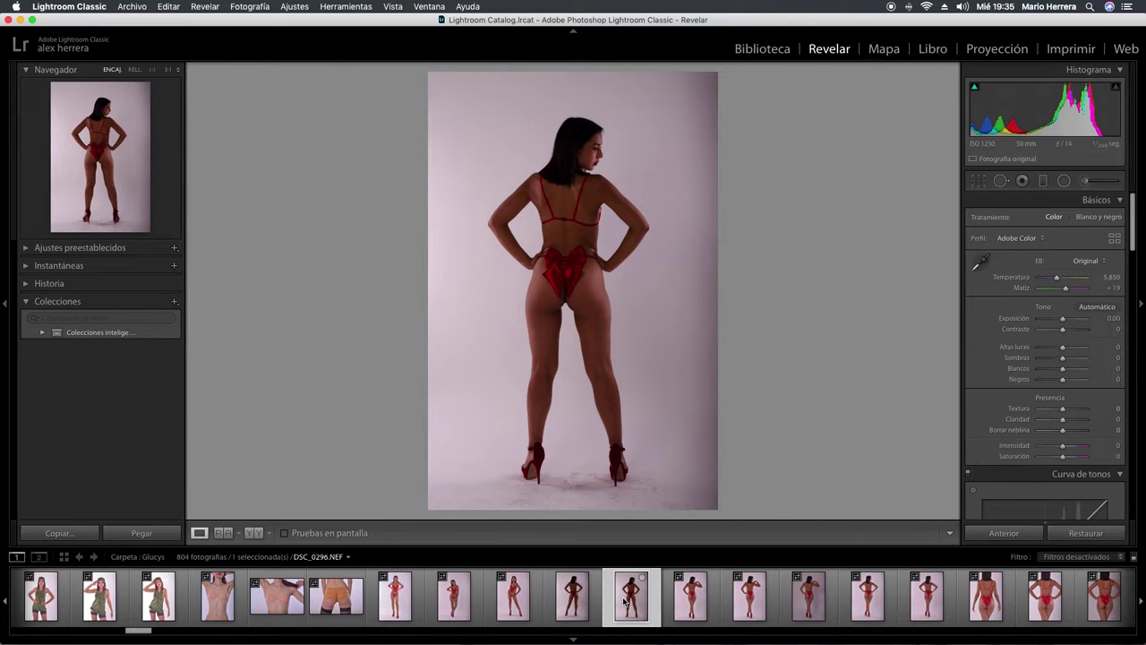
key(Left)
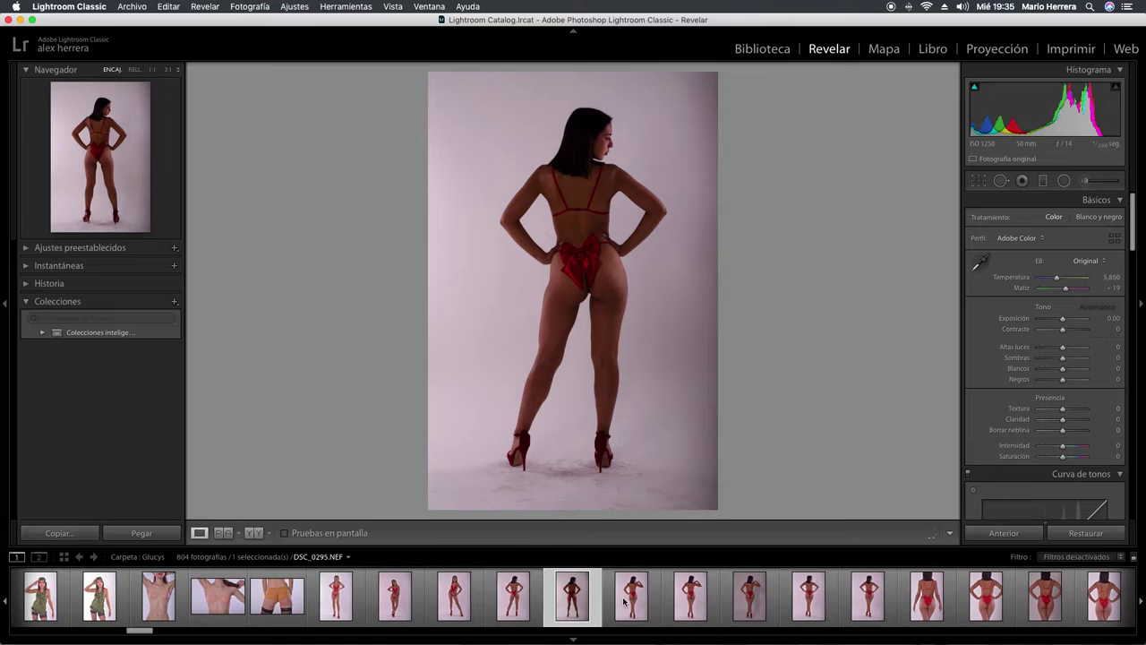
key(Right)
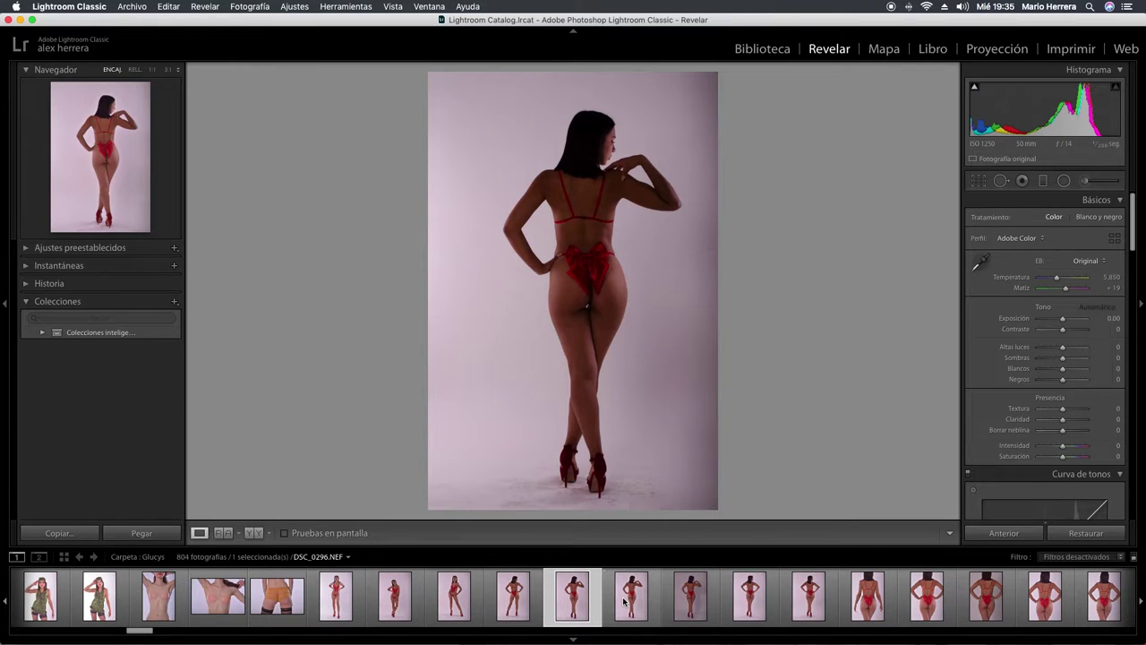
key(Right)
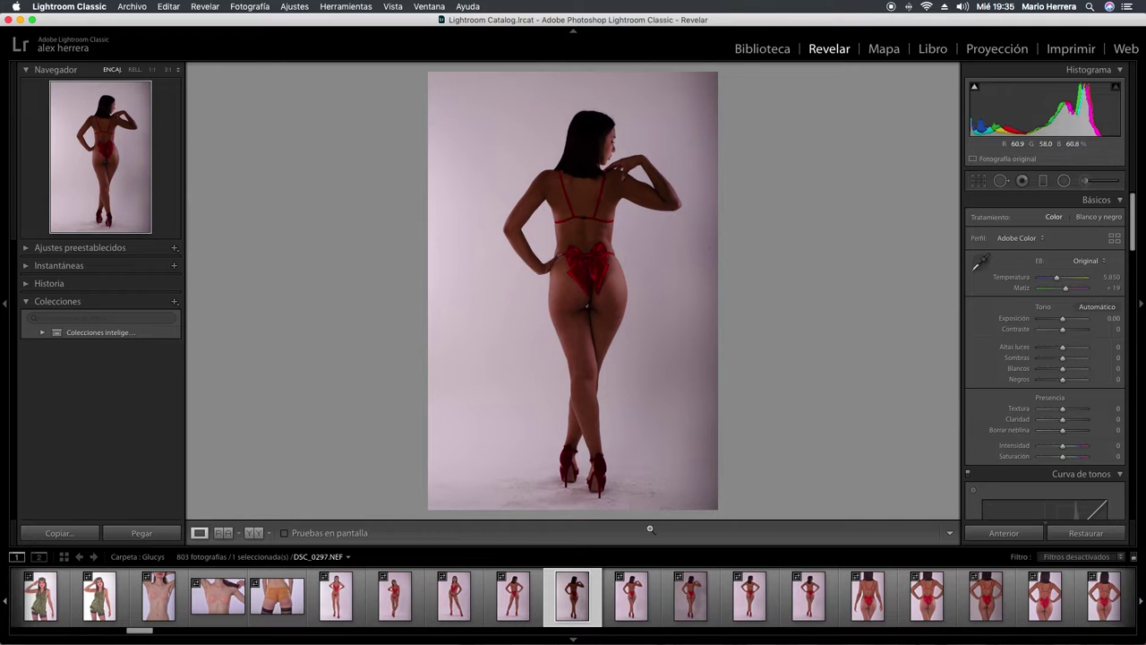
key(Right)
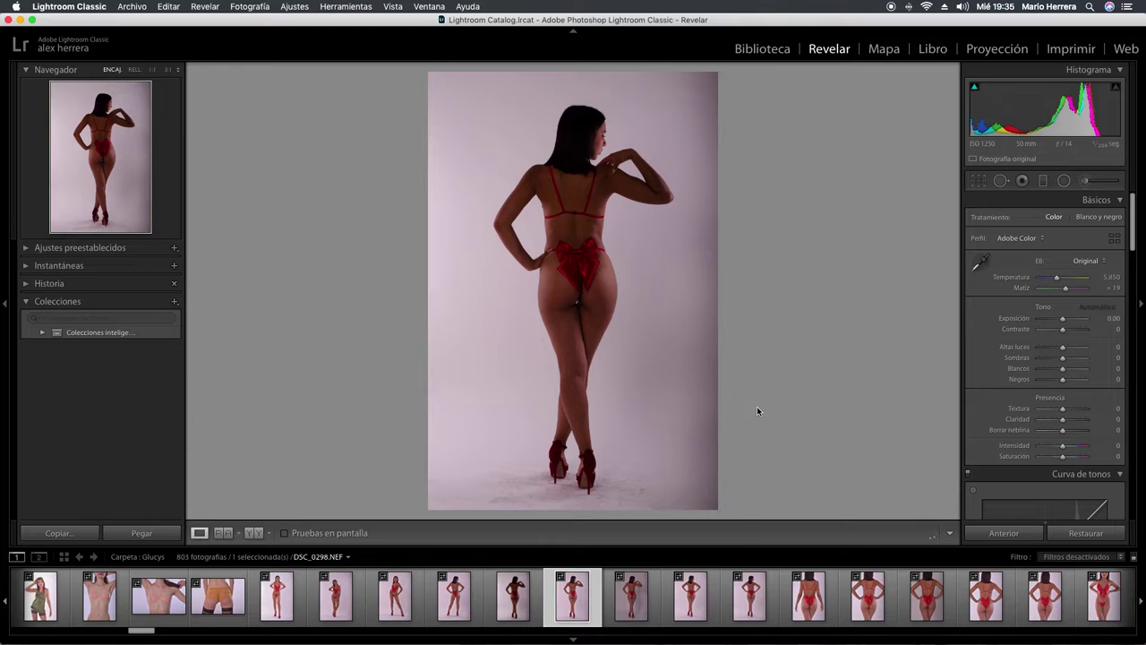
key(Left)
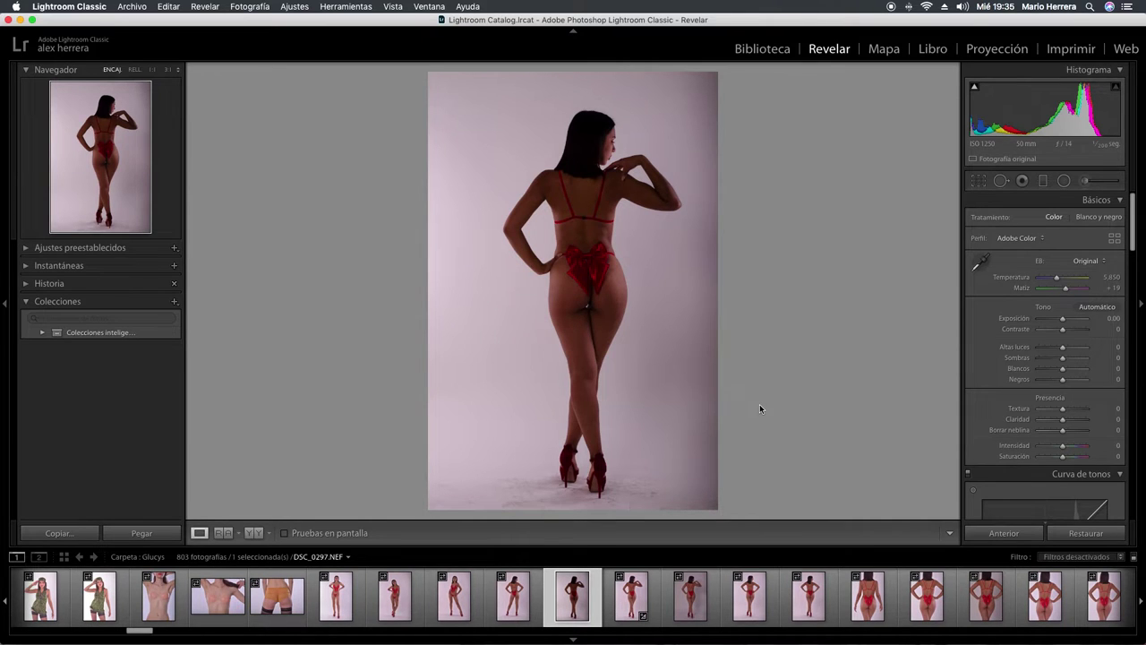
key(Right)
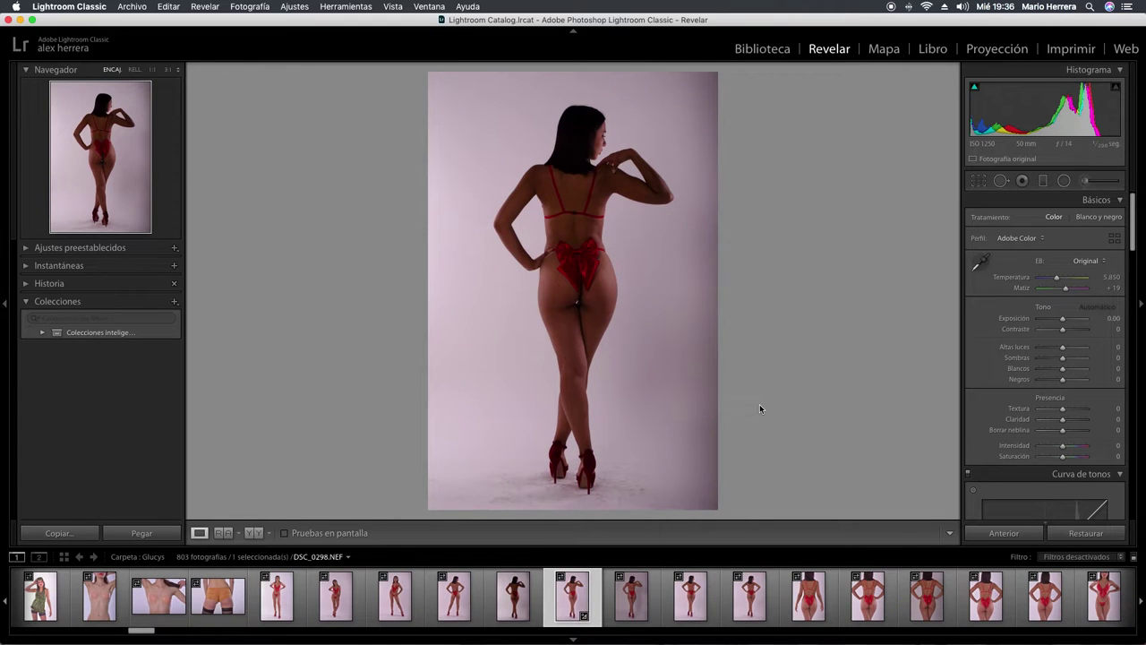
key(Left)
key(Right)
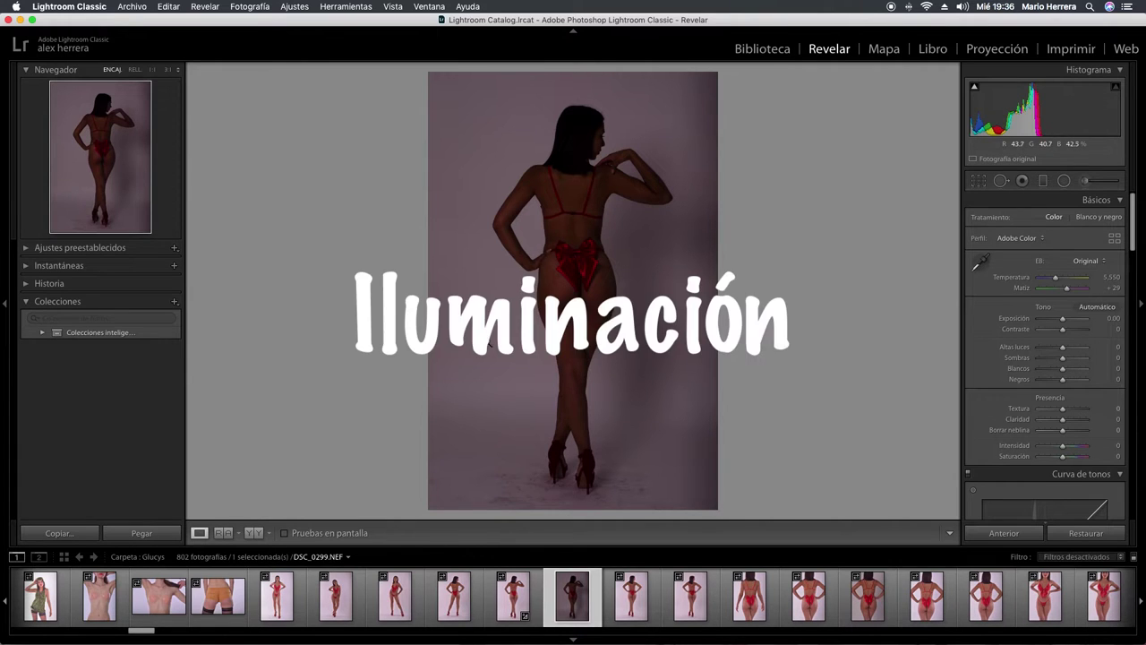
Remove the rejected photo from the catalog and inspect DSC_0300's red bow at 1:1.
key(BackSpace)
key(Return)
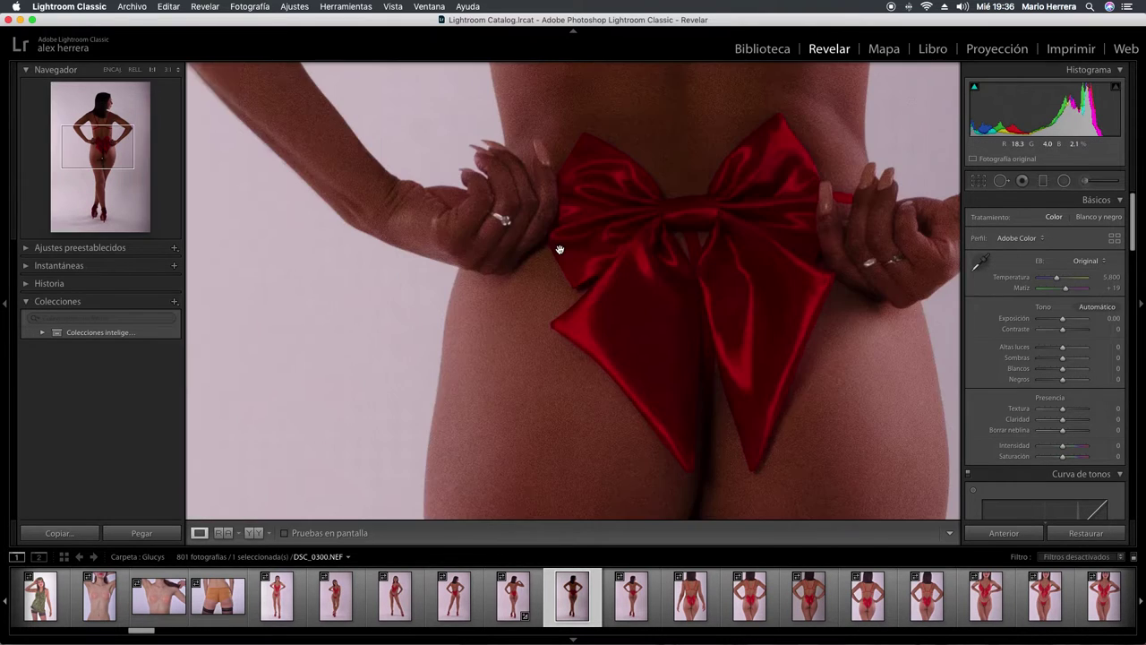
click(591, 248)
drag(577, 284, 552, 325)
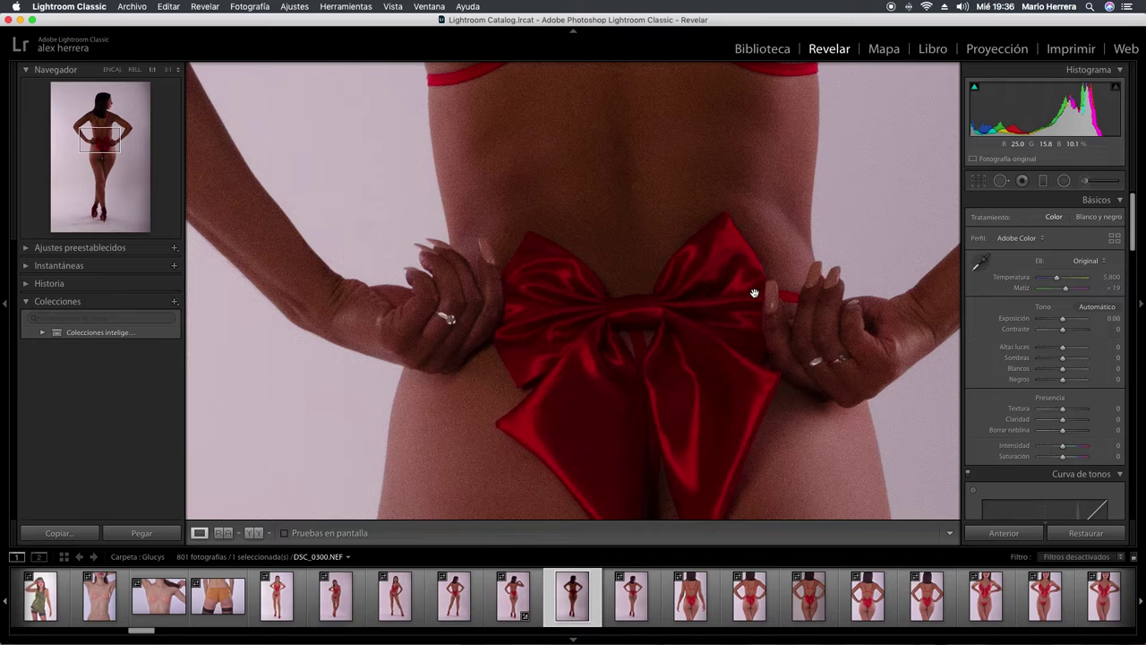
drag(754, 293, 713, 404)
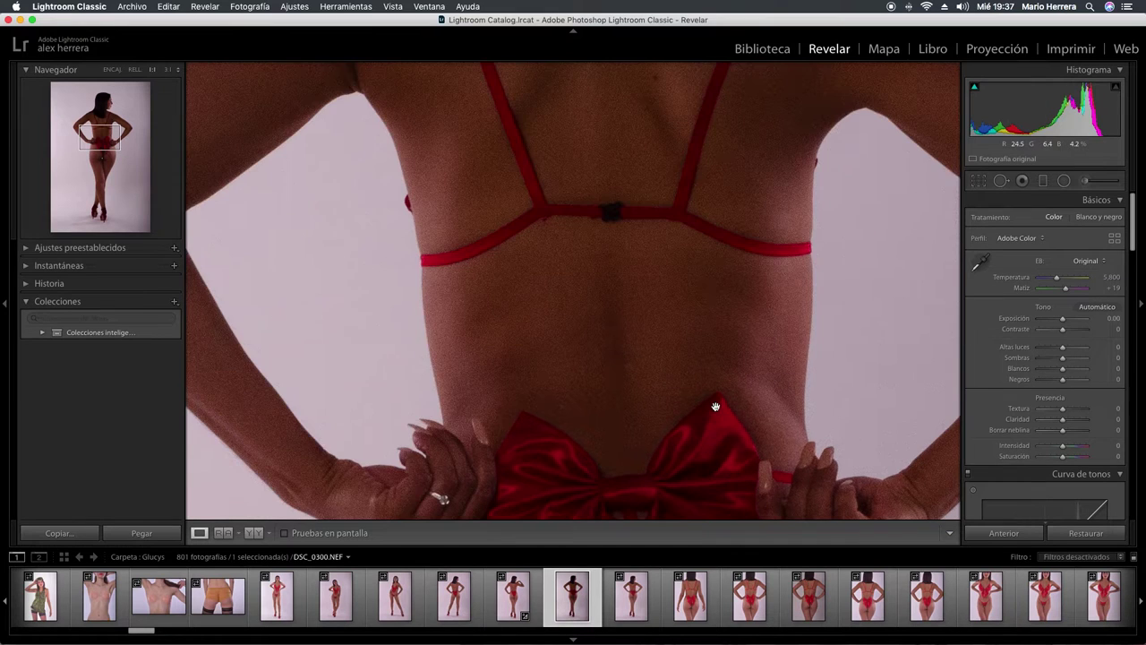
click(713, 359)
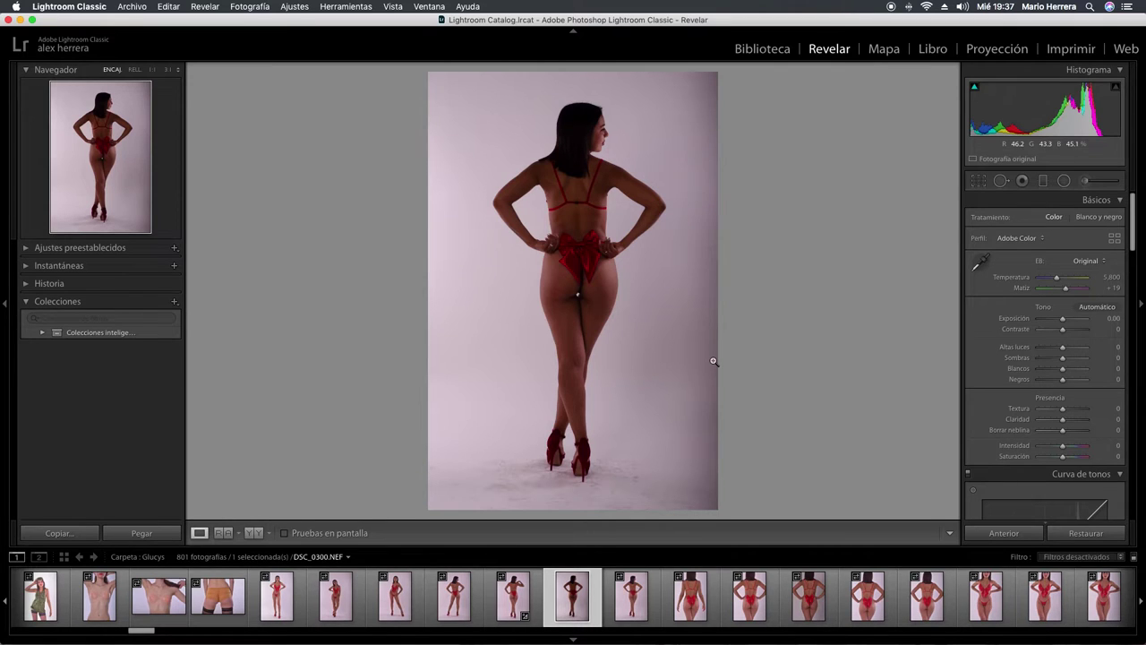
key(Right)
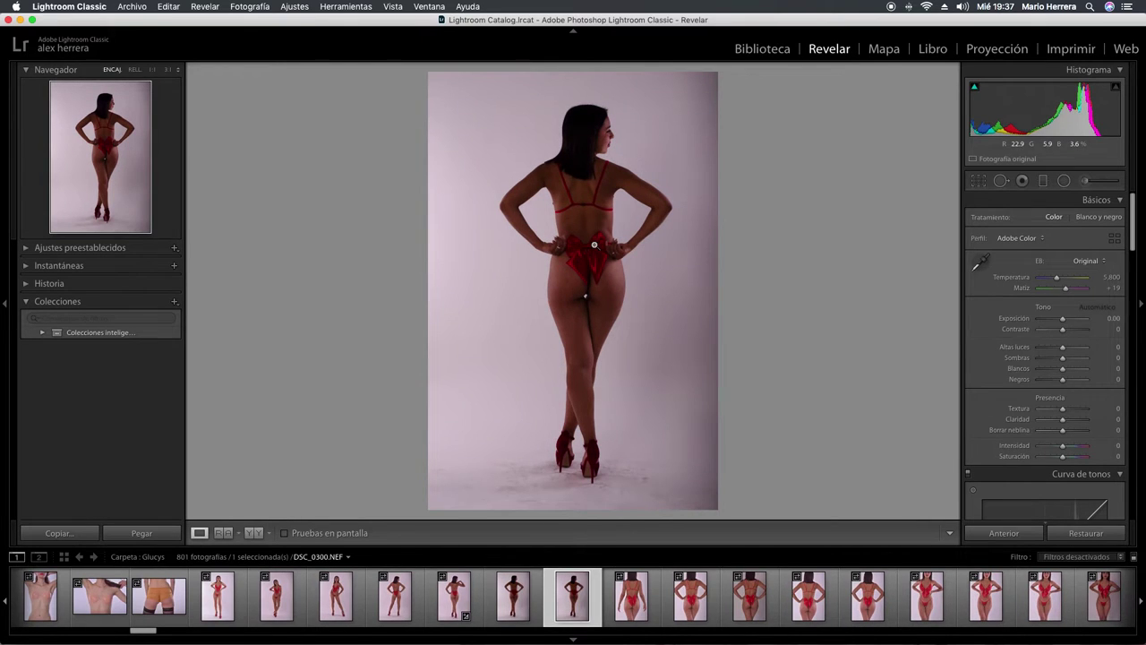
Remove another reject to reach 800 photos, check DSC_0302's bow at 1:1, and select DSC_0303.
key(Right)
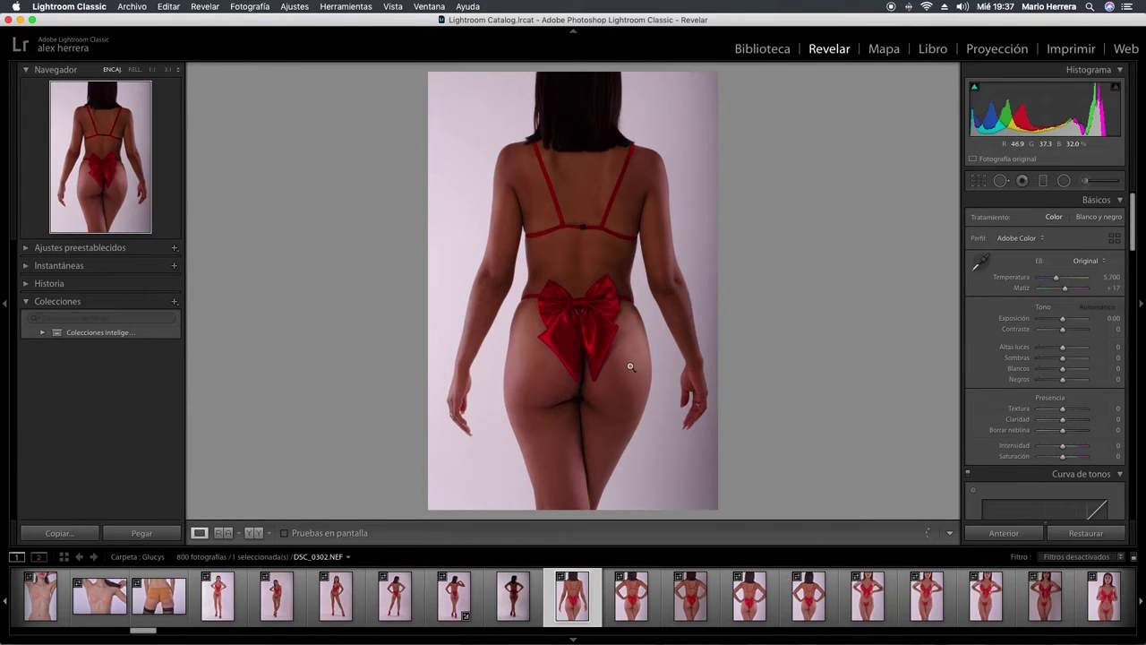
click(627, 330)
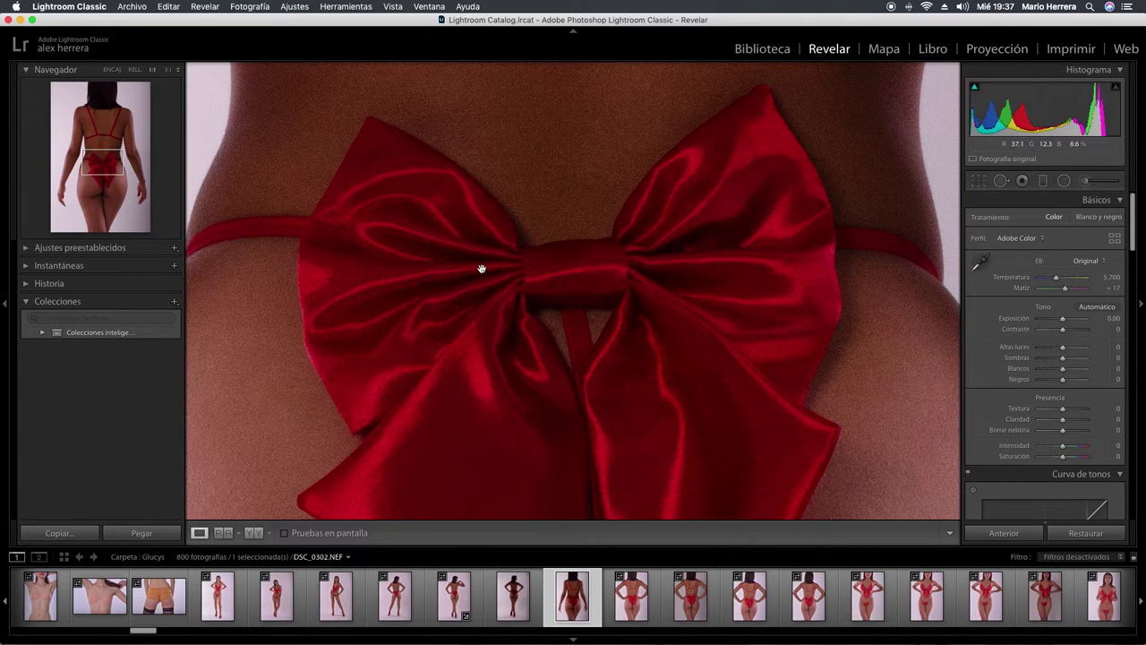
click(336, 219)
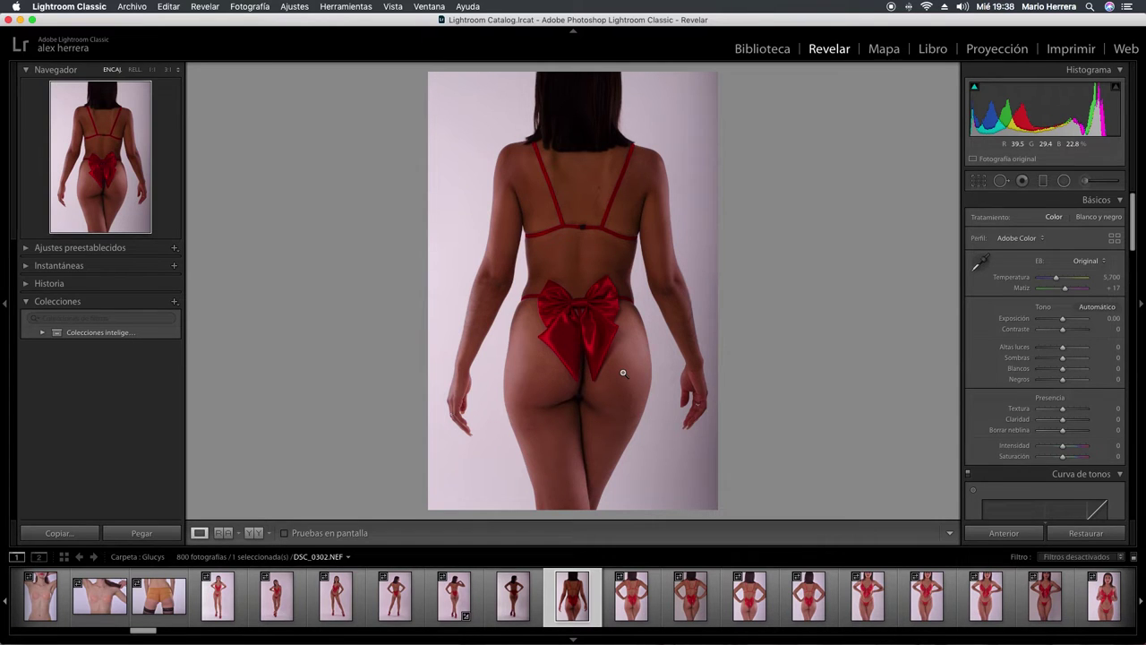
click(640, 605)
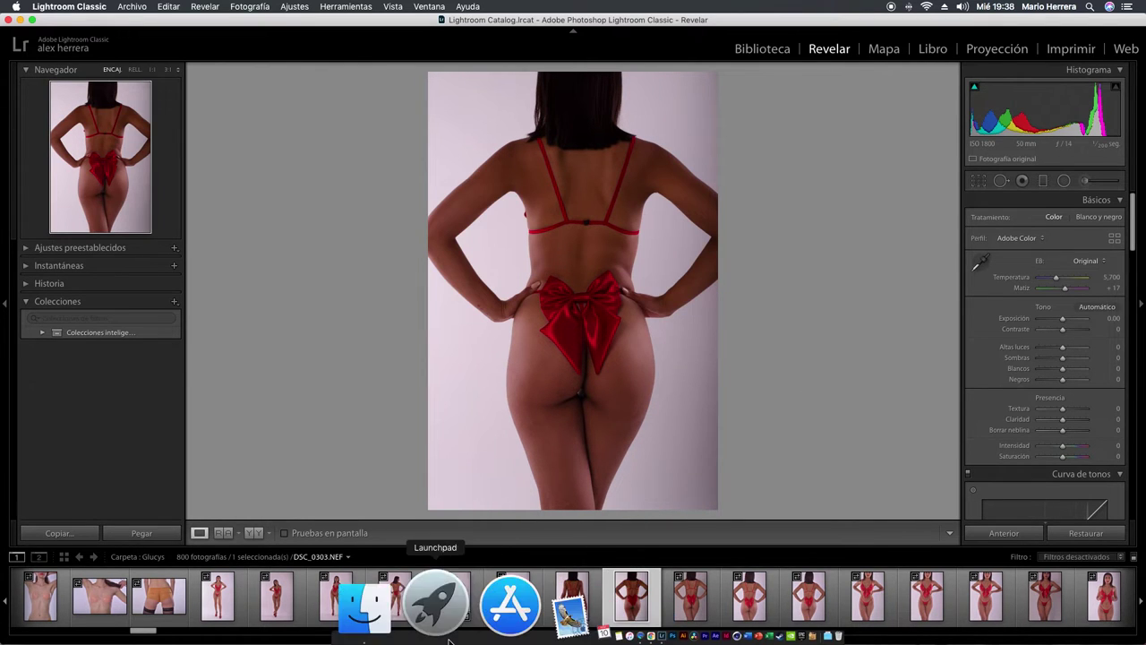
Quick Look the shoot videos in Finder, skip ahead in 20211107_125953.mp4, and close the preview.
click(371, 608)
key(space)
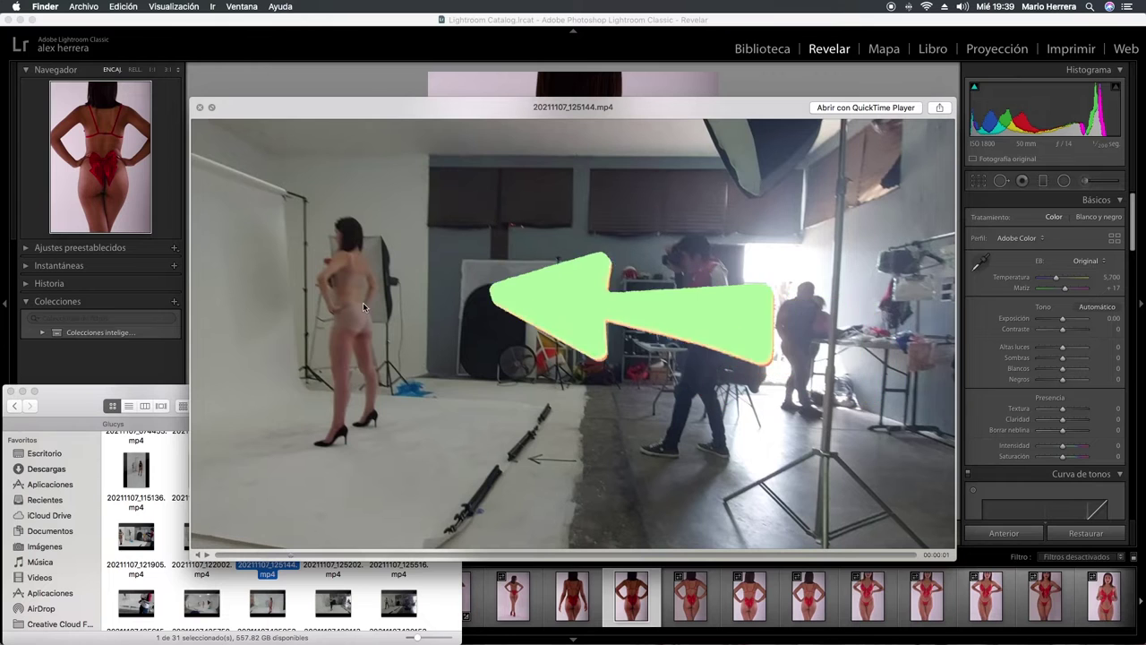
key(Down)
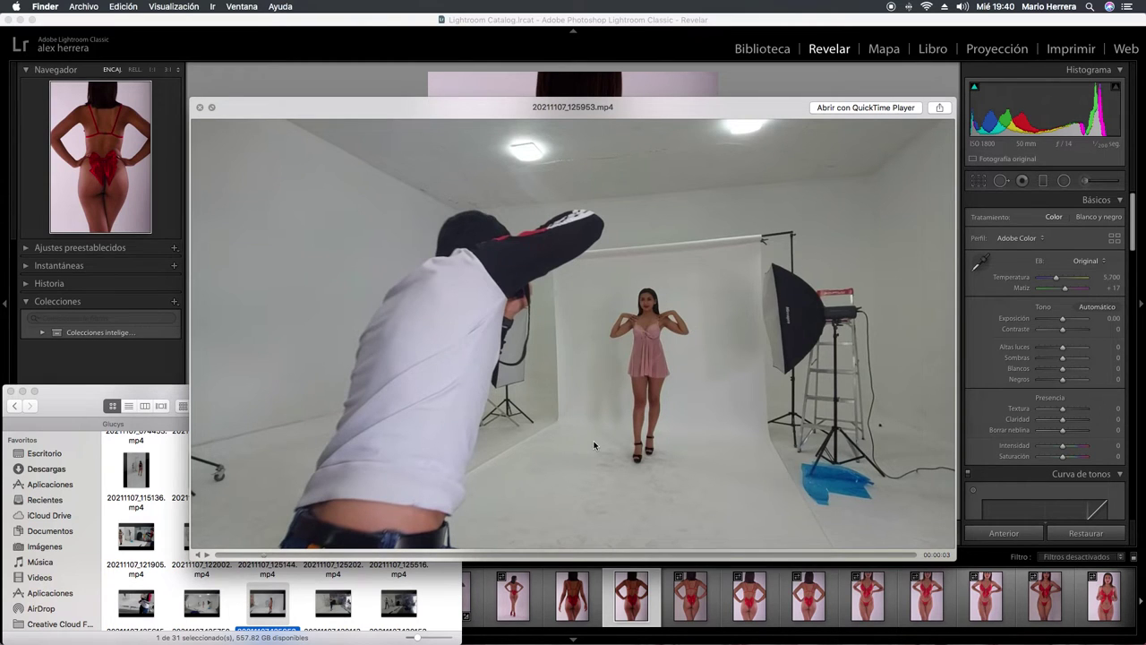
click(367, 555)
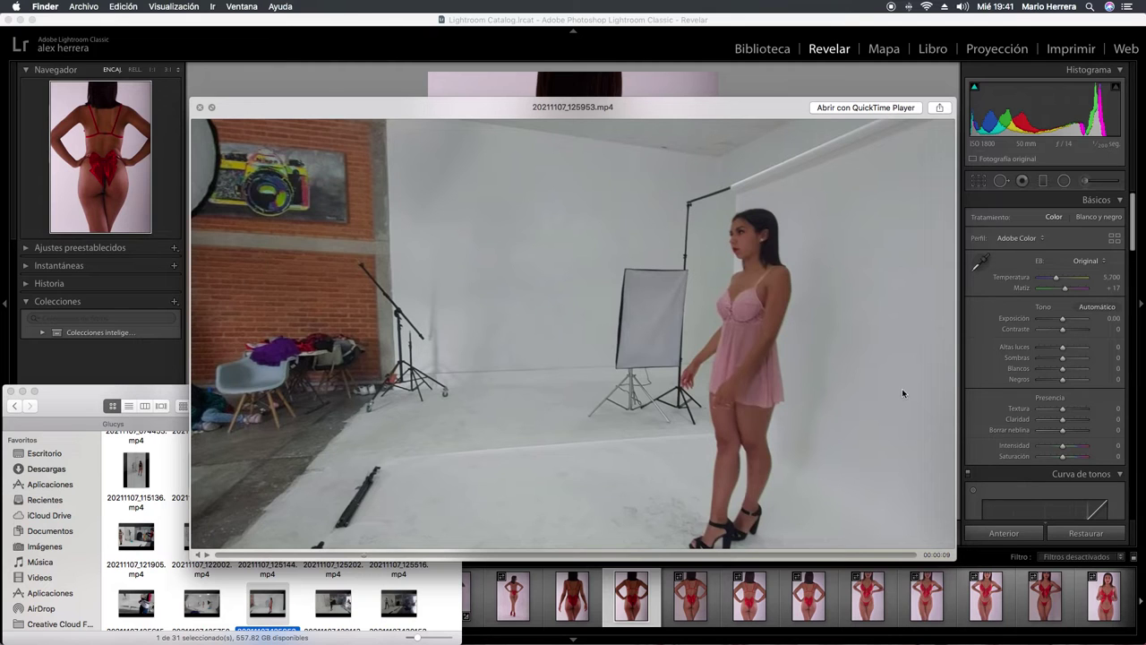
click(723, 75)
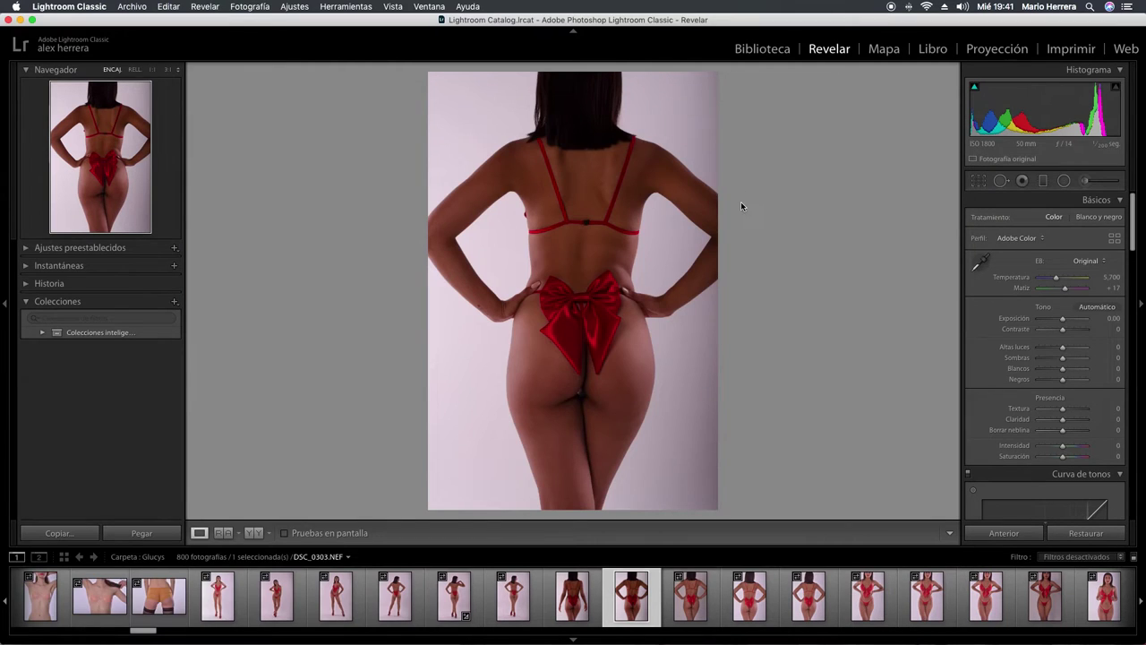
Advance to DSC_0347, check the model's face at 1:1, and return to the Library grid.
key(Right)
key(Right)
key(Right)
key(Right)
key(Right)
key(Right)
key(Right)
key(Right)
key(Right)
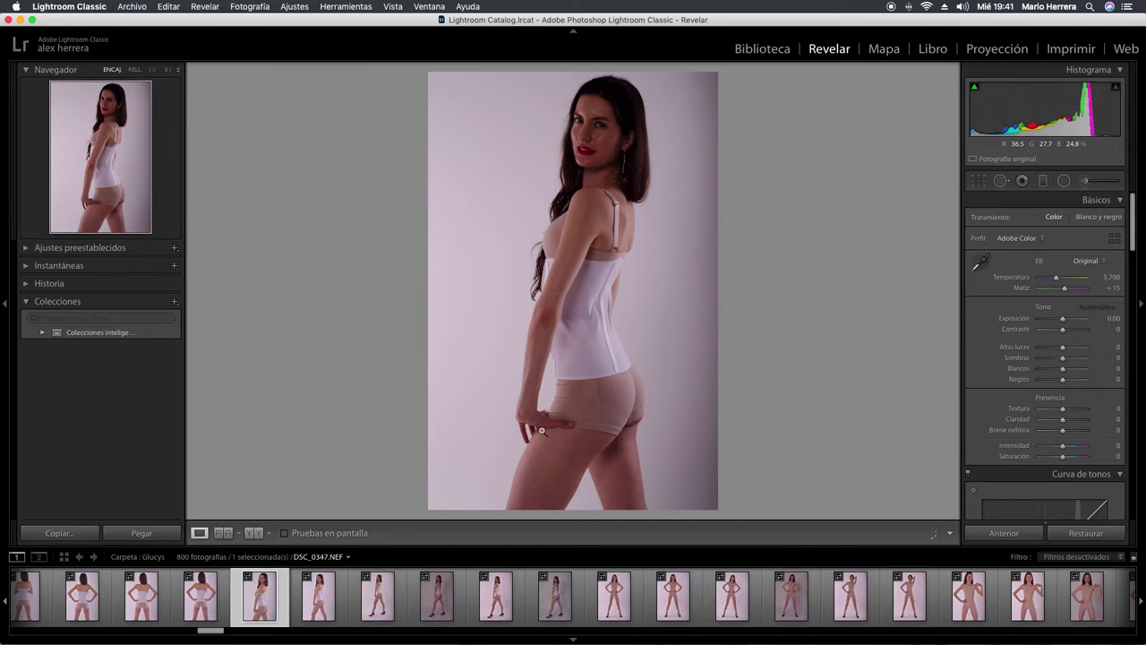
click(599, 125)
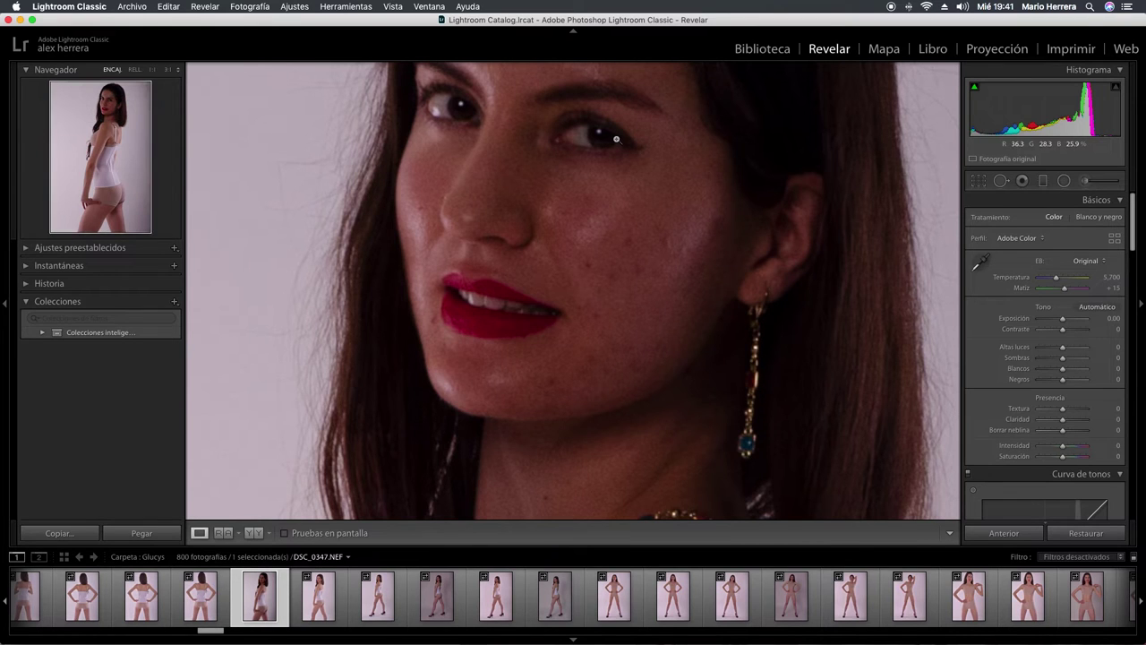
click(617, 140)
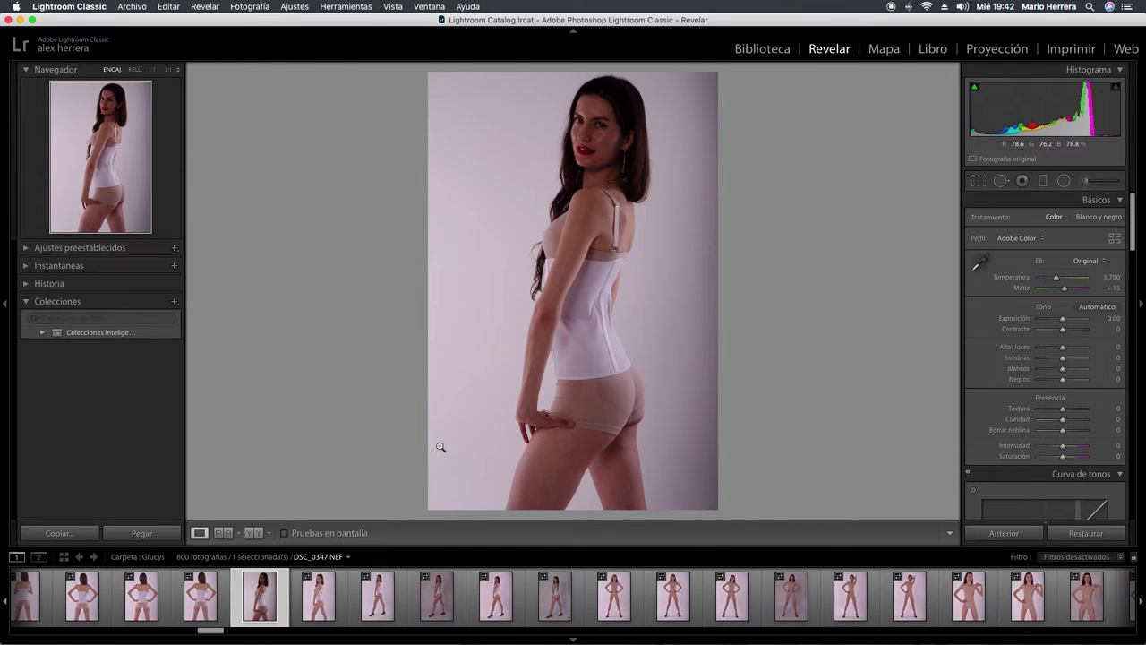
click(763, 50)
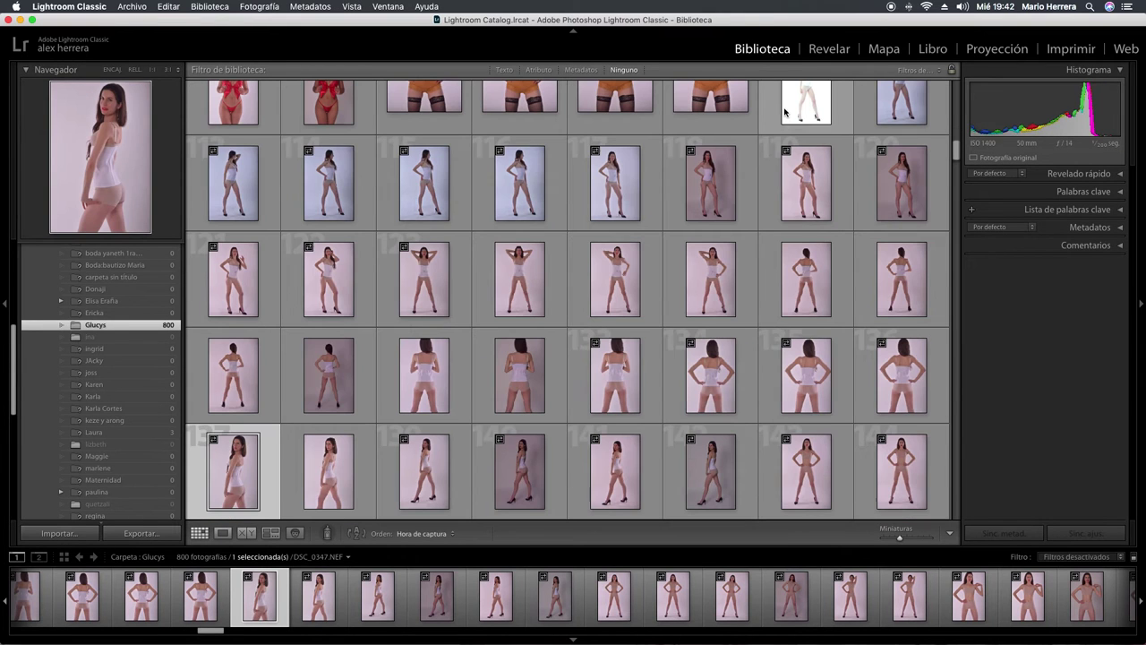
Select all 800 photos for export and set the destination folder to Glucys/clientes.
key(super+a)
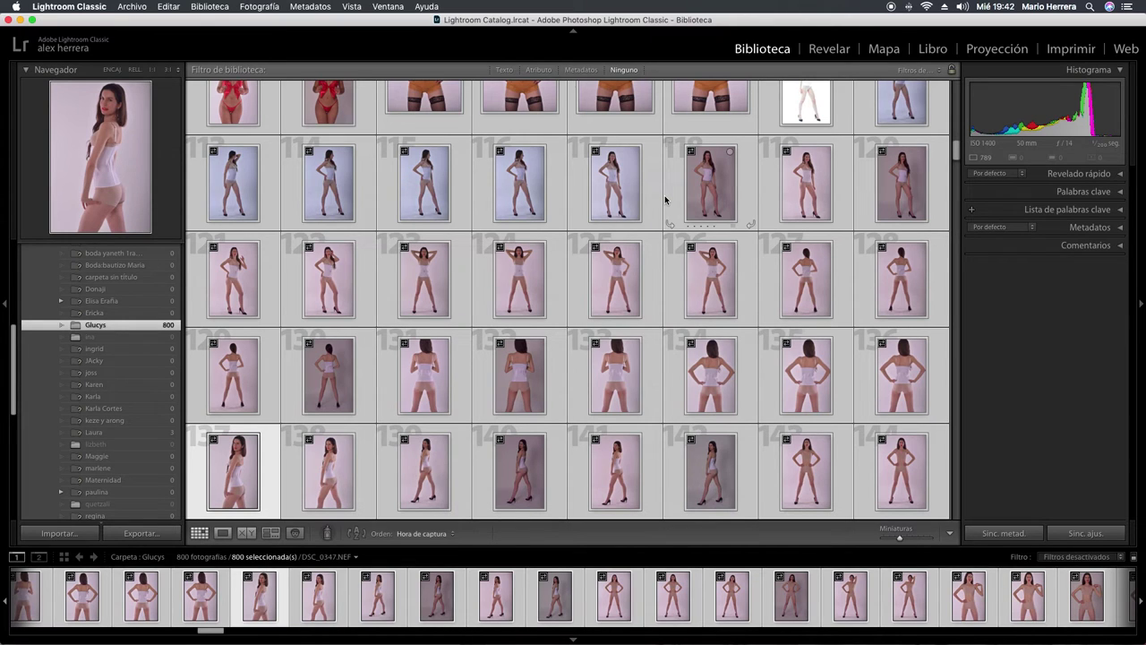
key(super+shift+e)
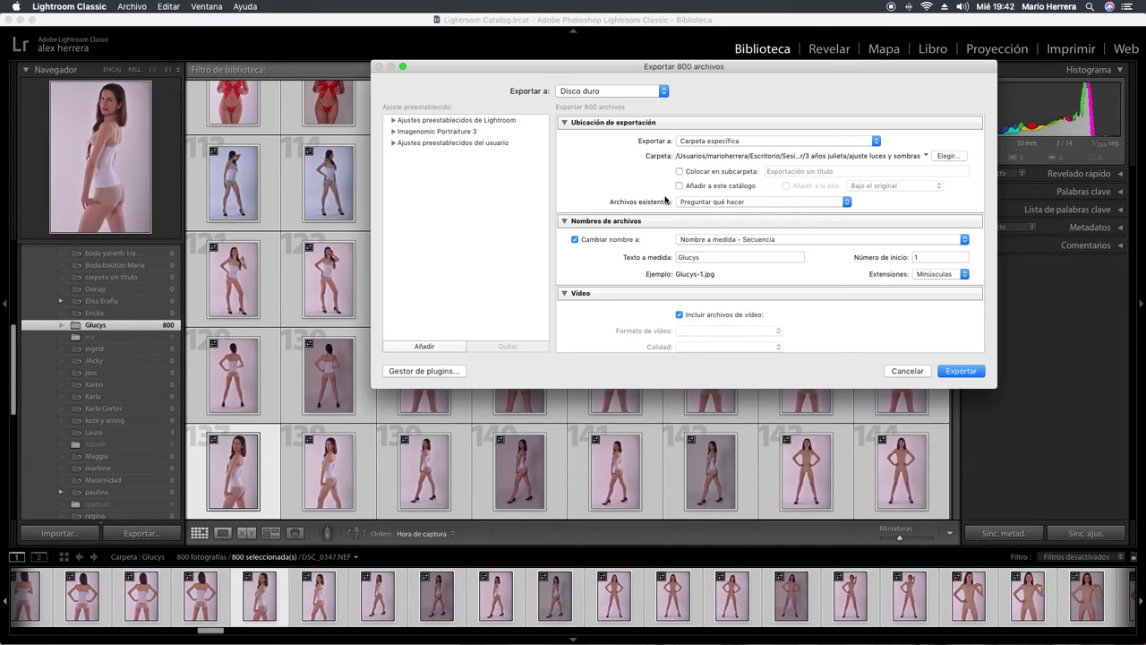
click(947, 156)
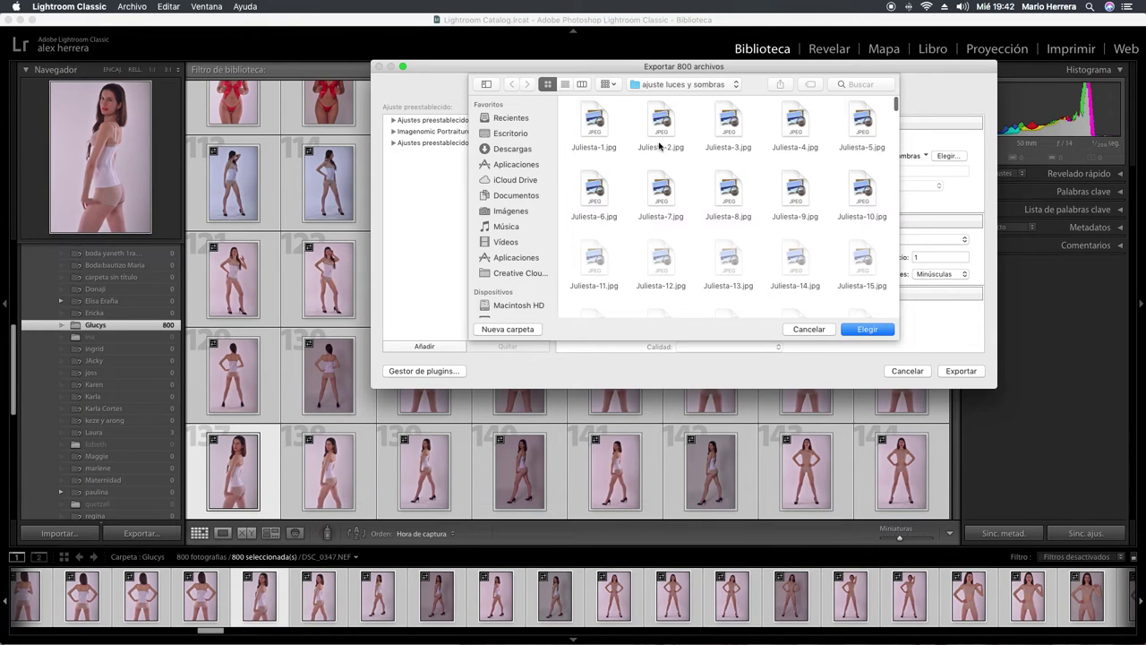
click(684, 84)
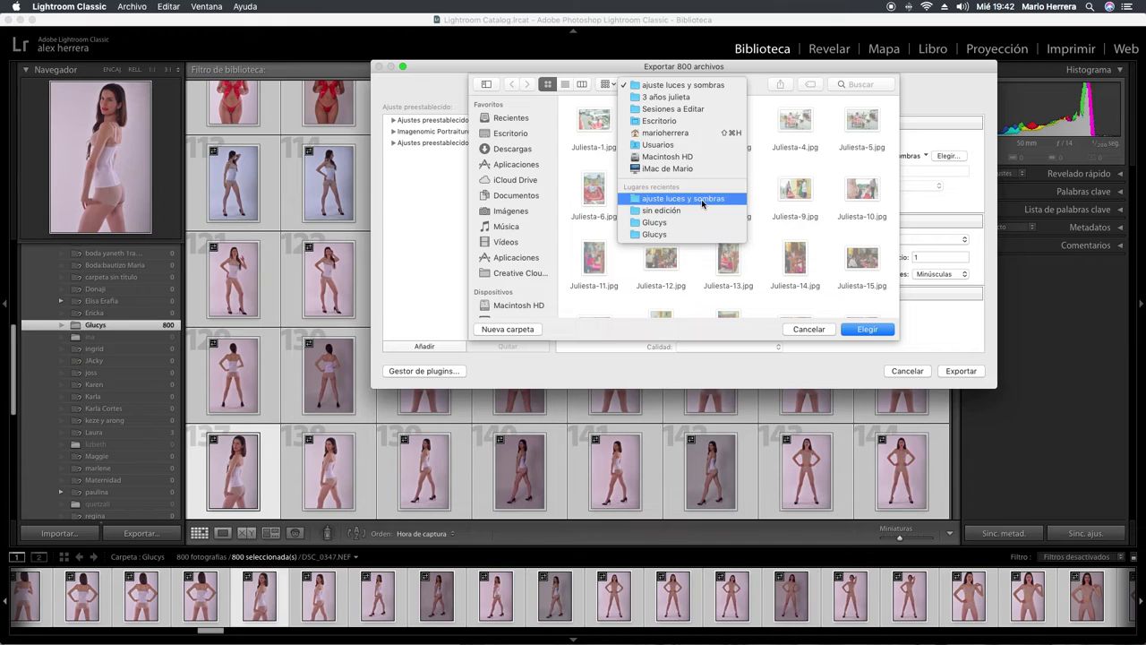
click(725, 210)
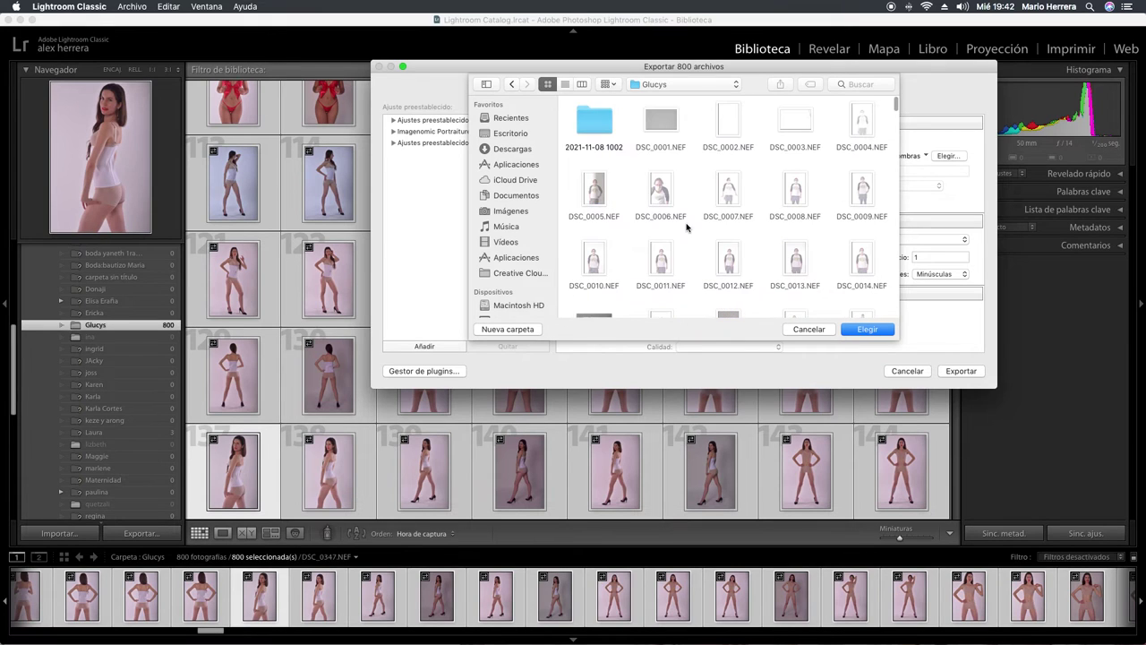
double_click(605, 101)
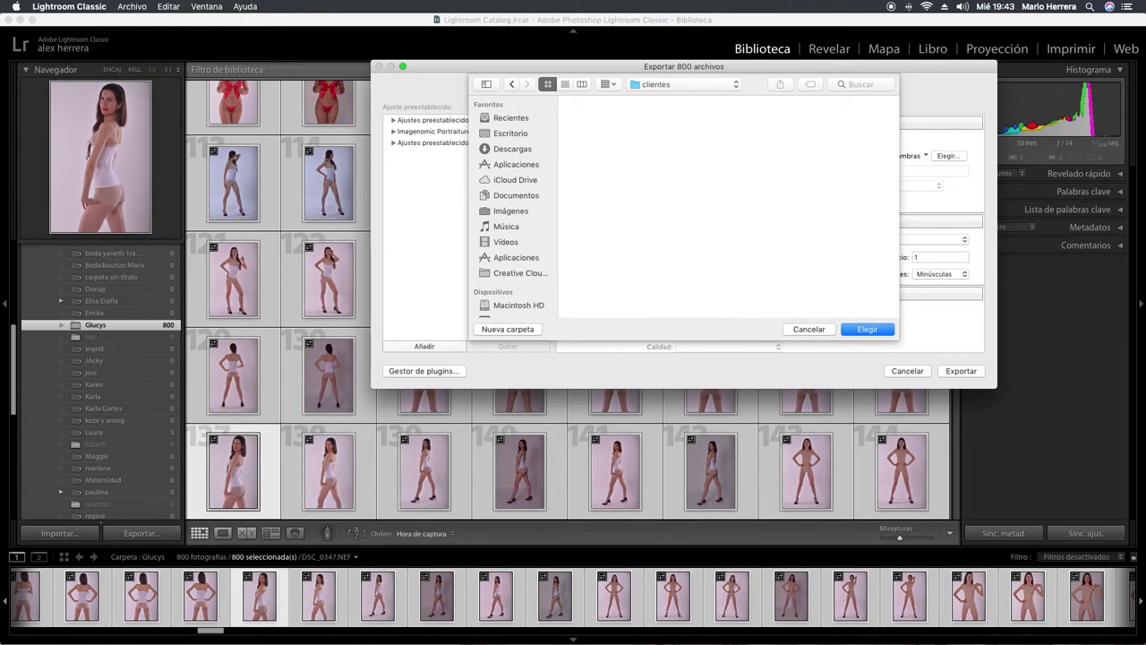
click(883, 330)
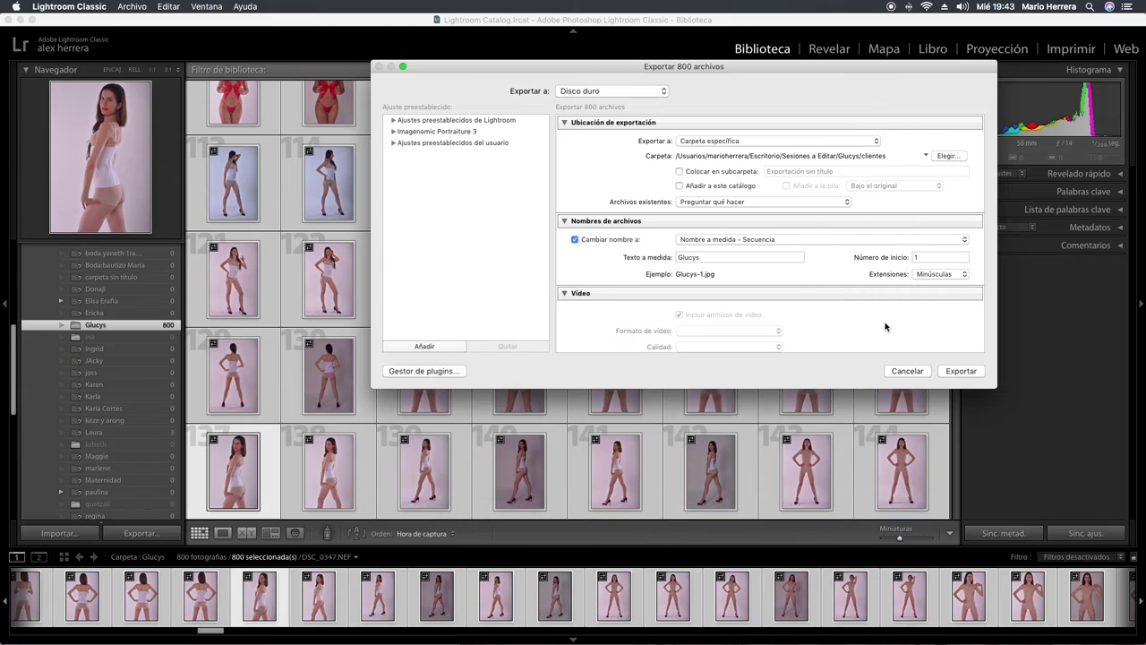
drag(699, 258, 652, 261)
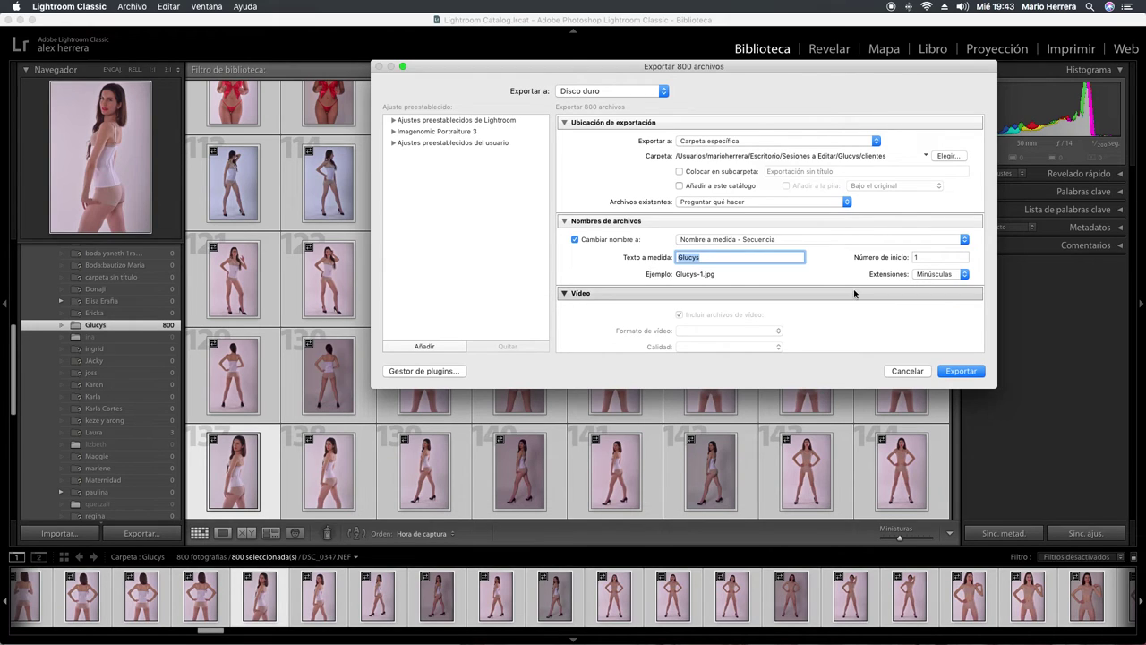
click(937, 257)
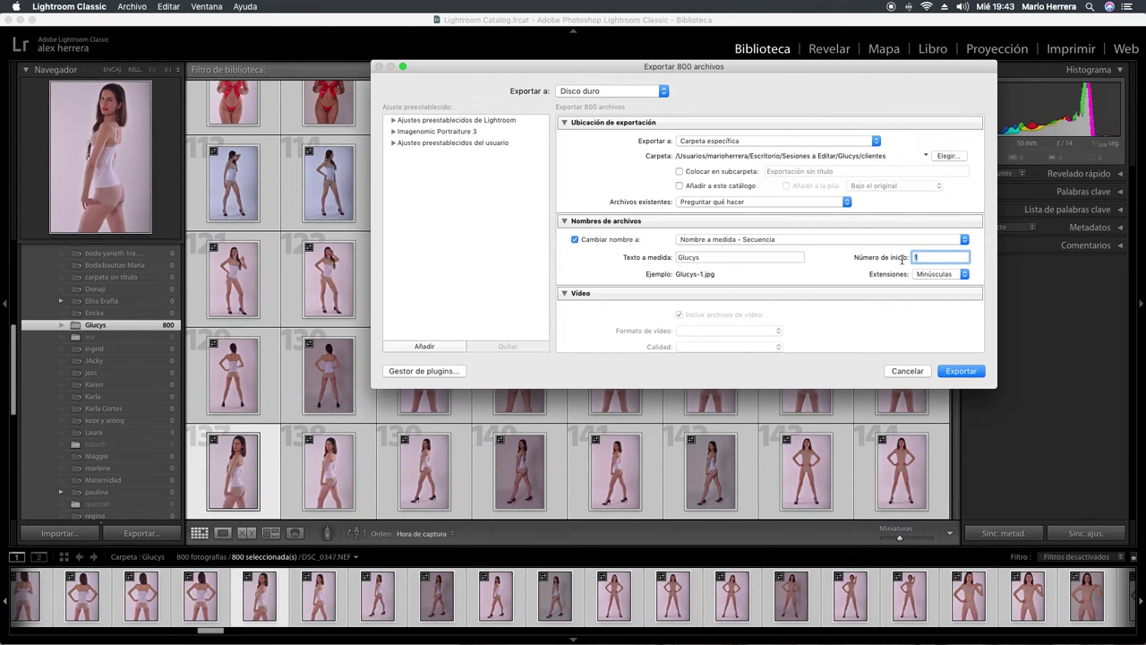
scroll(831, 267, down, 2)
scroll(831, 266, down, 1)
scroll(830, 266, down, 3)
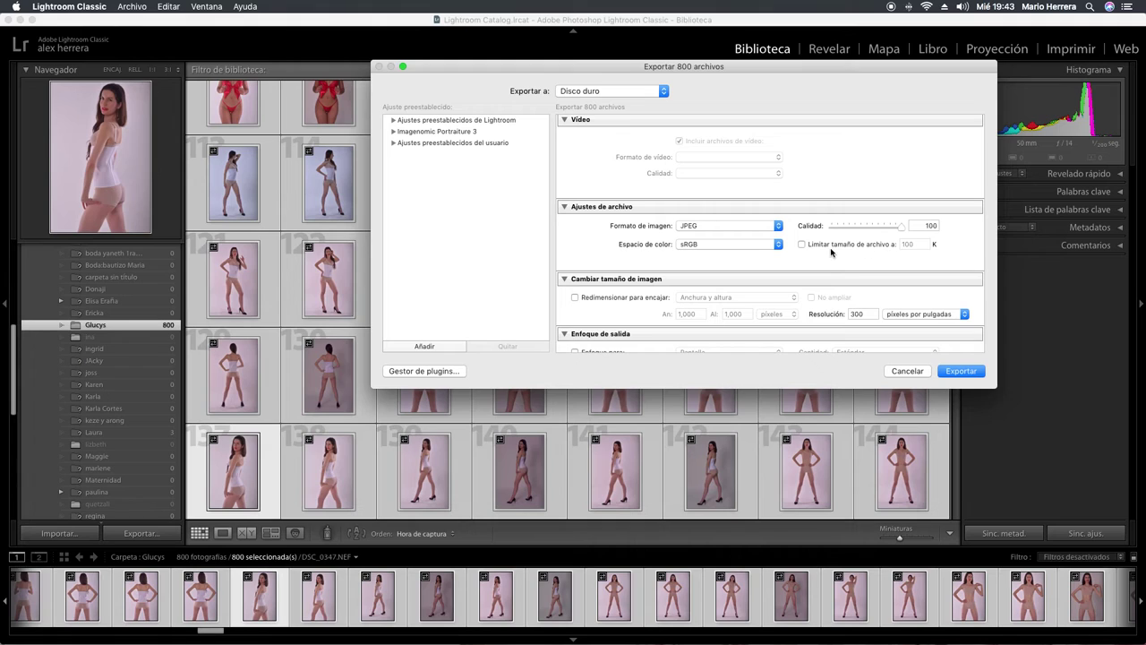
click(770, 246)
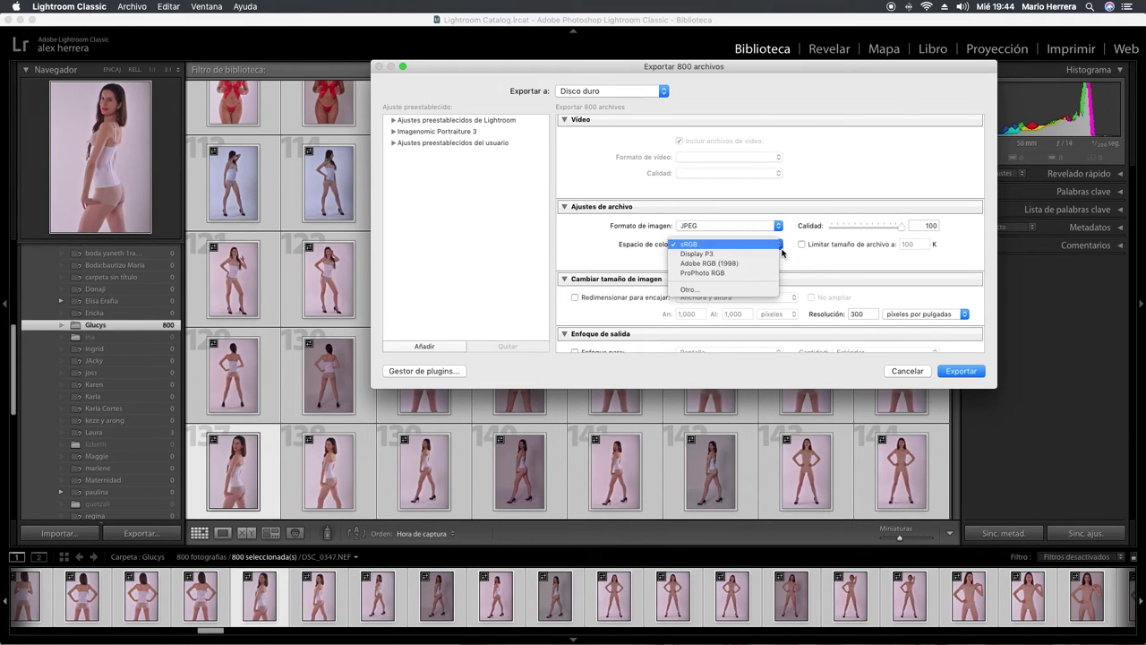
click(825, 265)
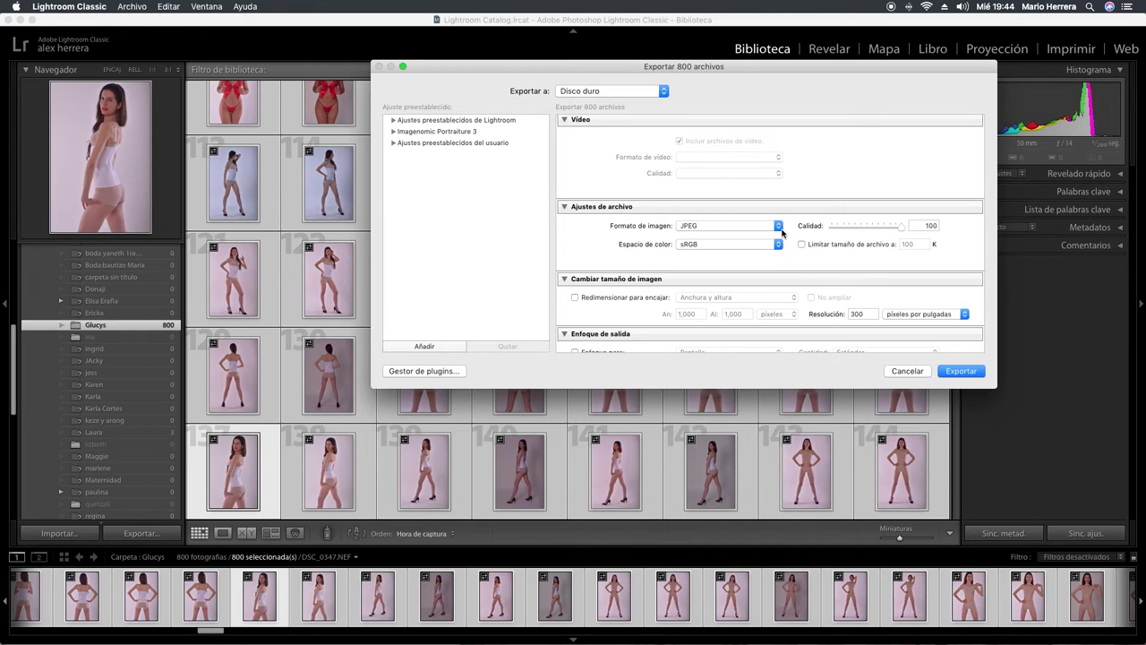
click(781, 229)
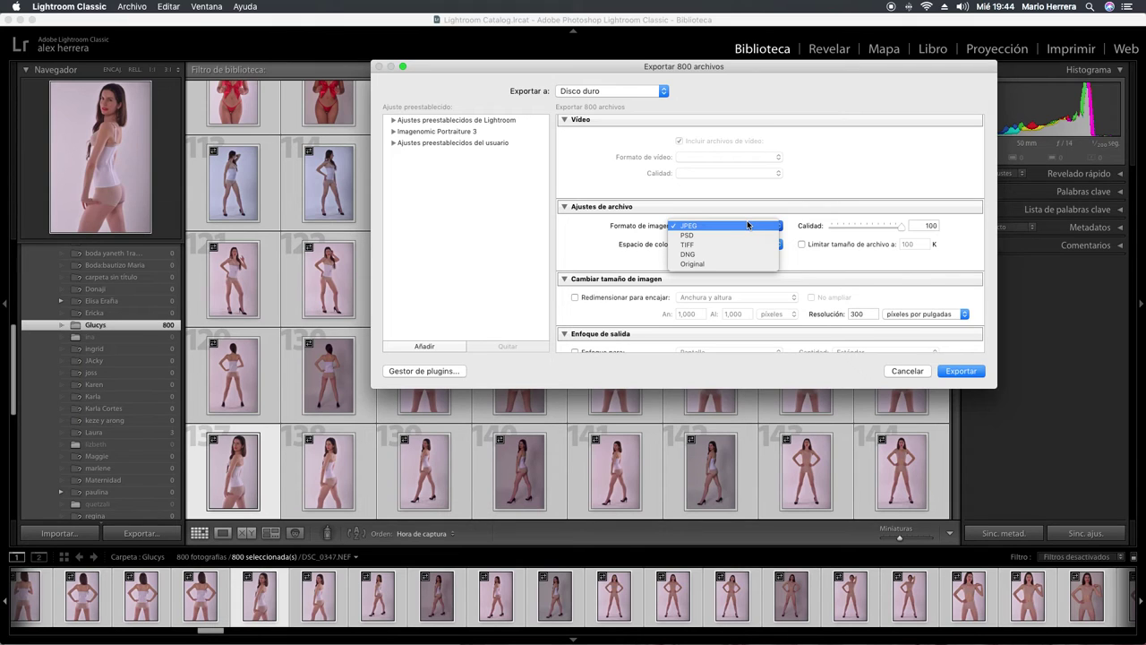
click(832, 270)
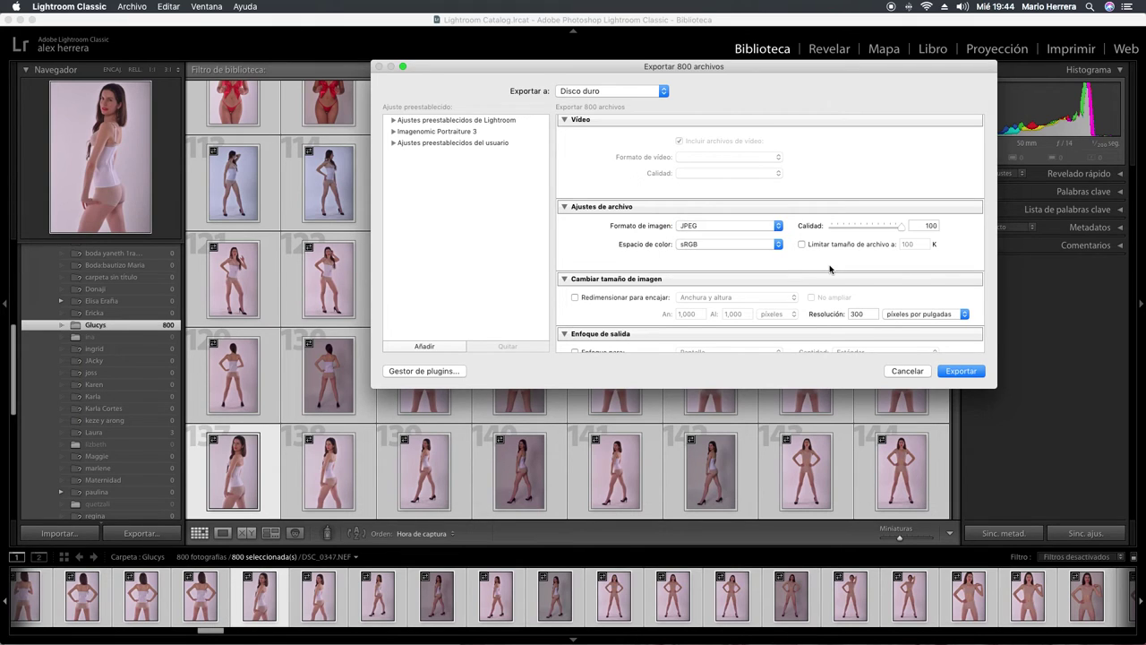
scroll(832, 269, down, 2)
scroll(832, 269, down, 1)
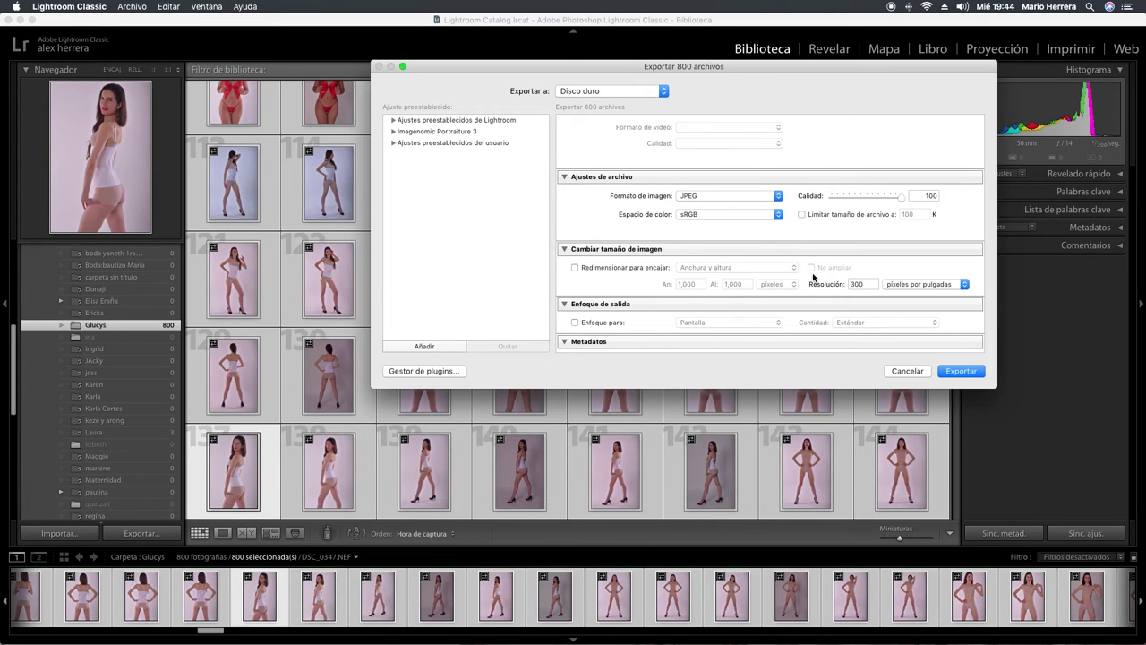
click(872, 283)
Untick Quitar información de posición and Quitar información de la persona in the export Metadatos section.
scroll(868, 285, down, 2)
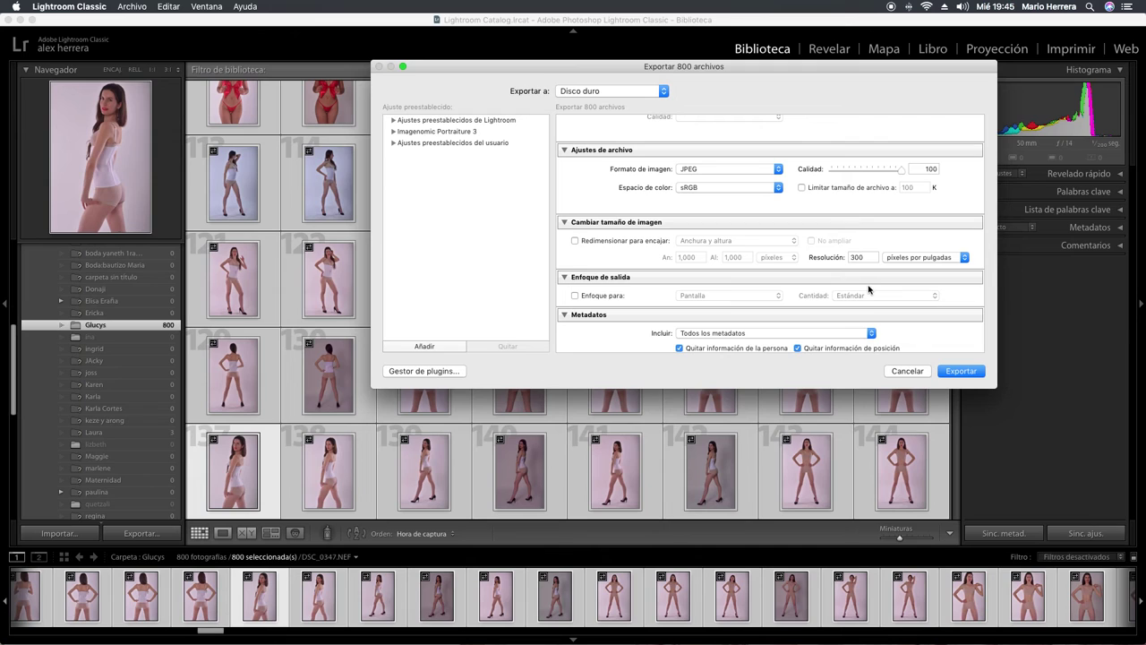
double_click(861, 257)
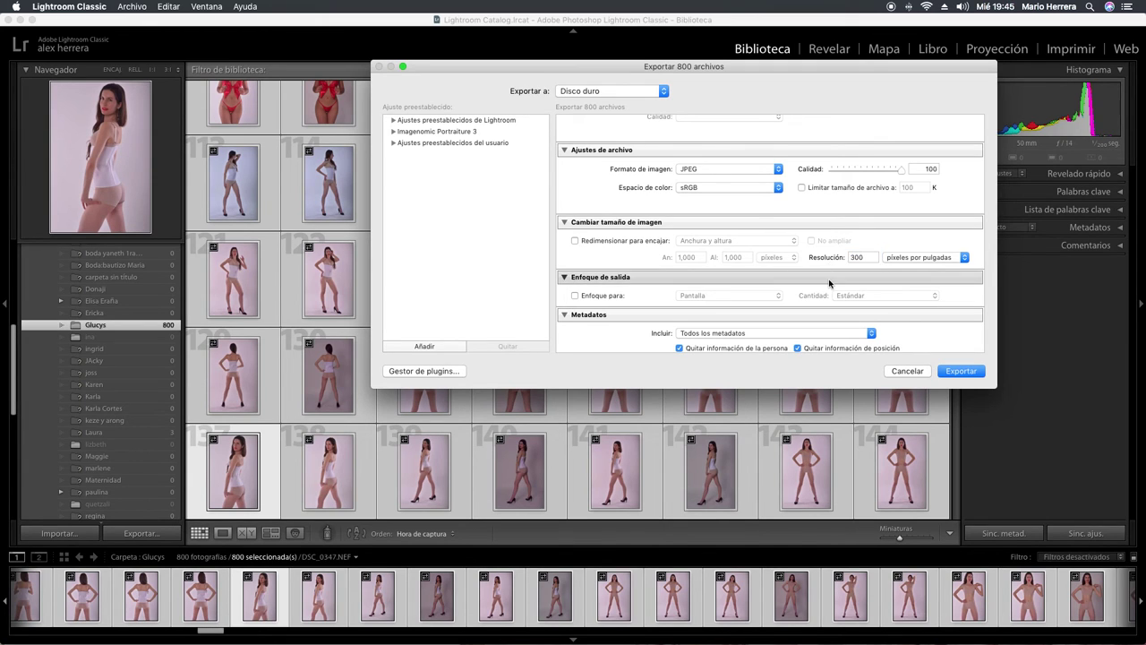
scroll(831, 284, down, 2)
scroll(895, 309, down, 2)
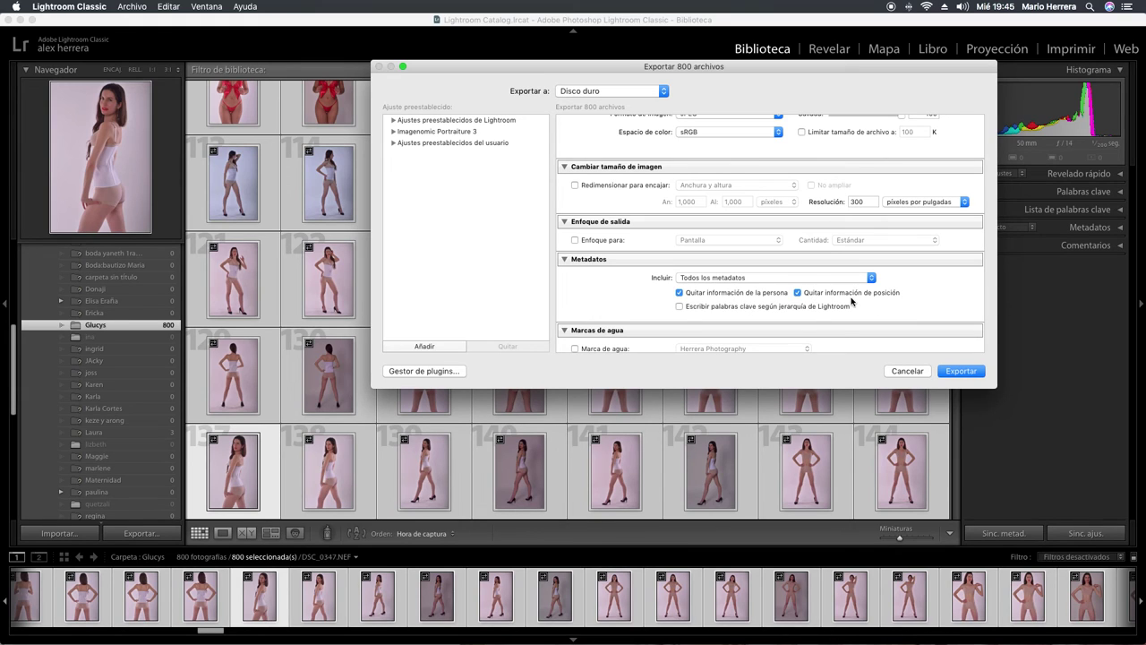
click(843, 296)
click(766, 299)
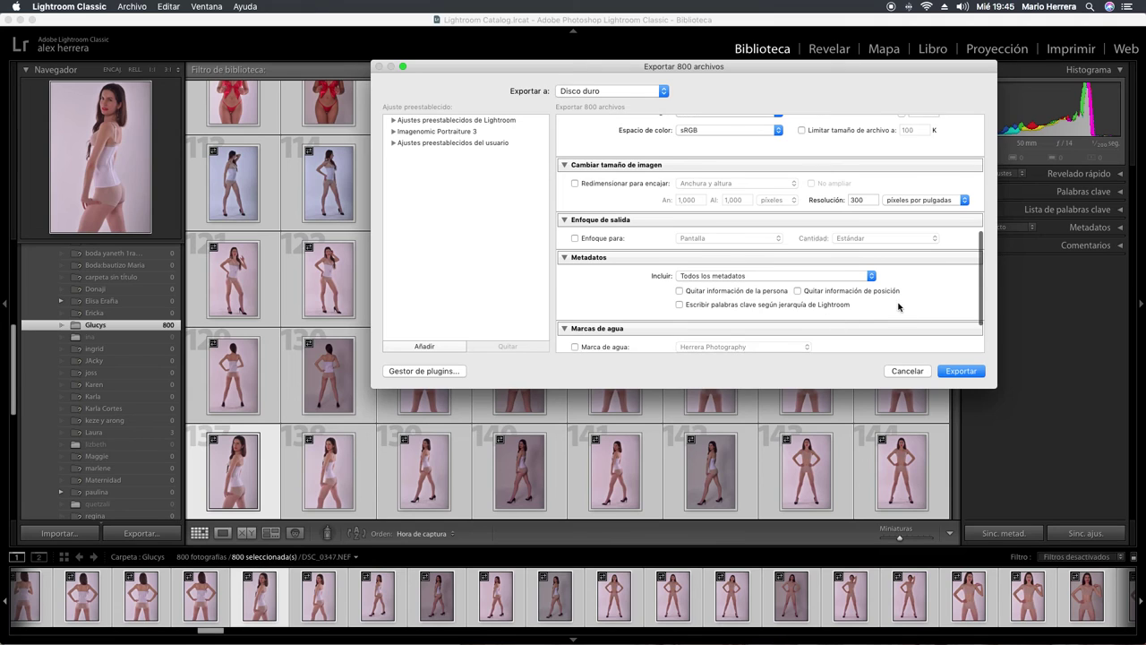
scroll(895, 296, down, 2)
scroll(882, 296, down, 2)
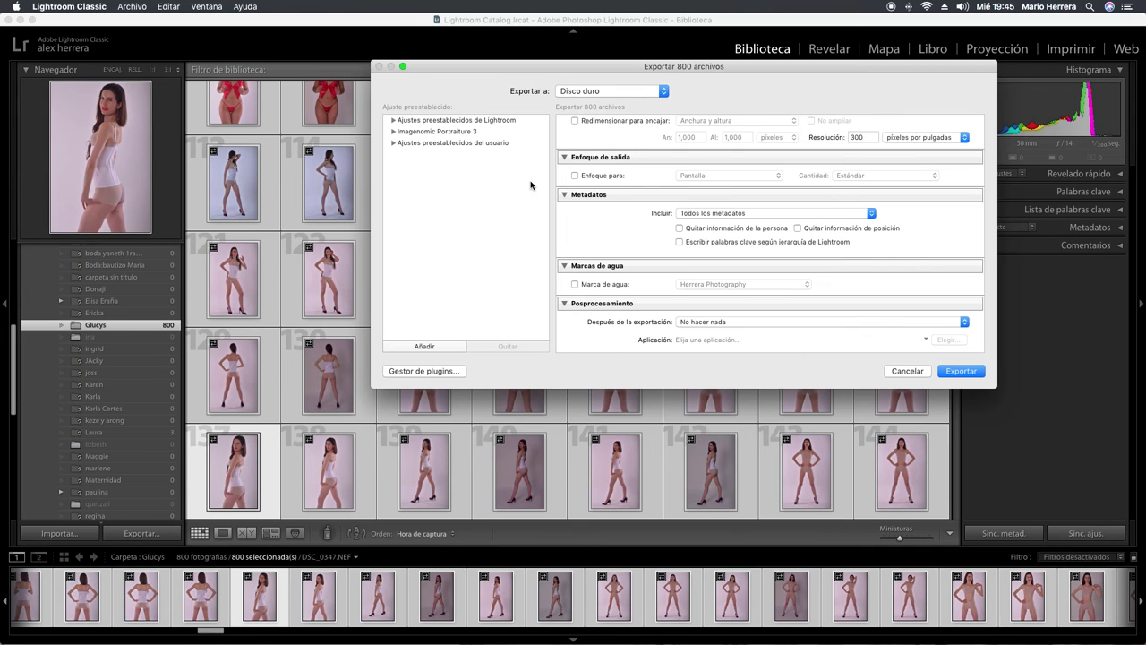
scroll(792, 258, up, 10)
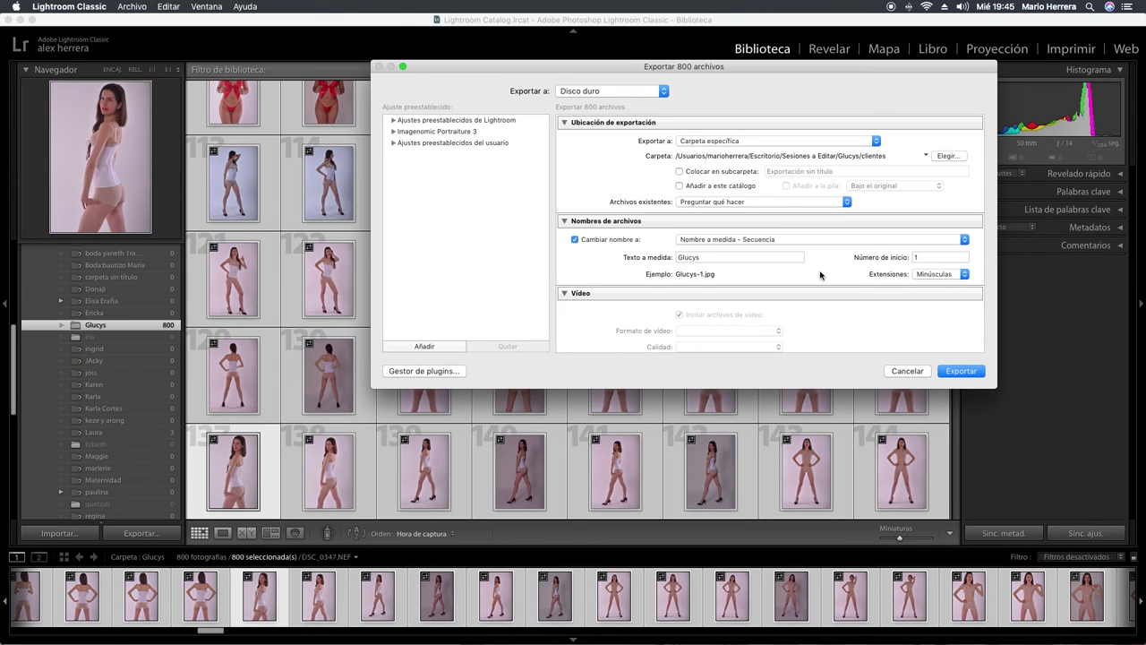
Cancel the Exportar dialog without exporting.
click(917, 373)
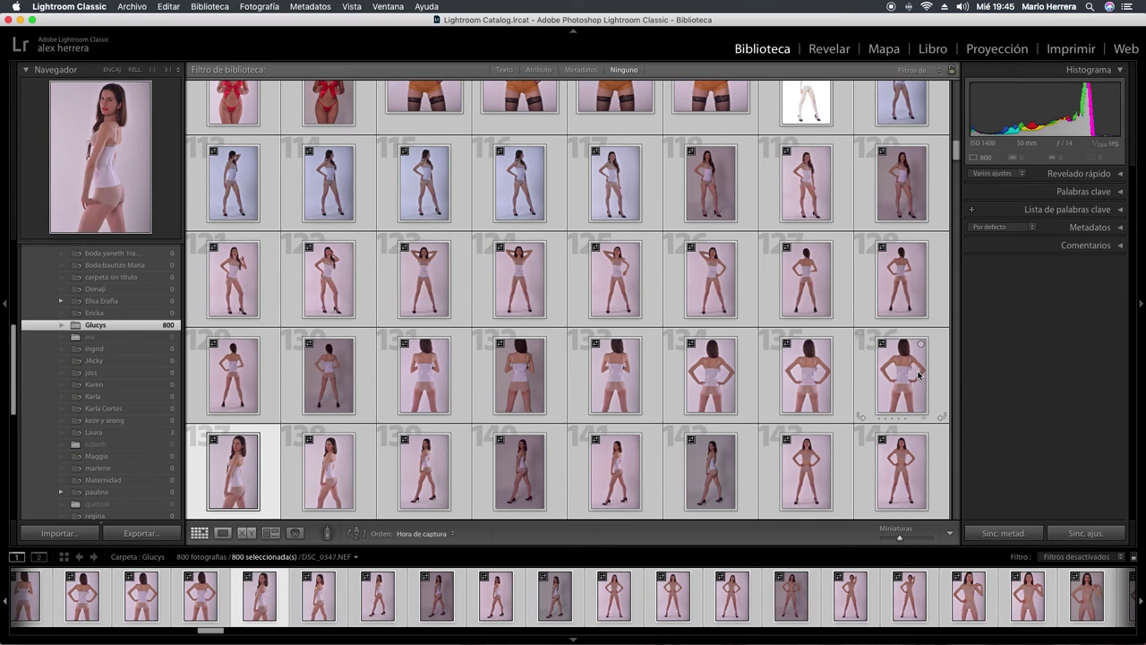